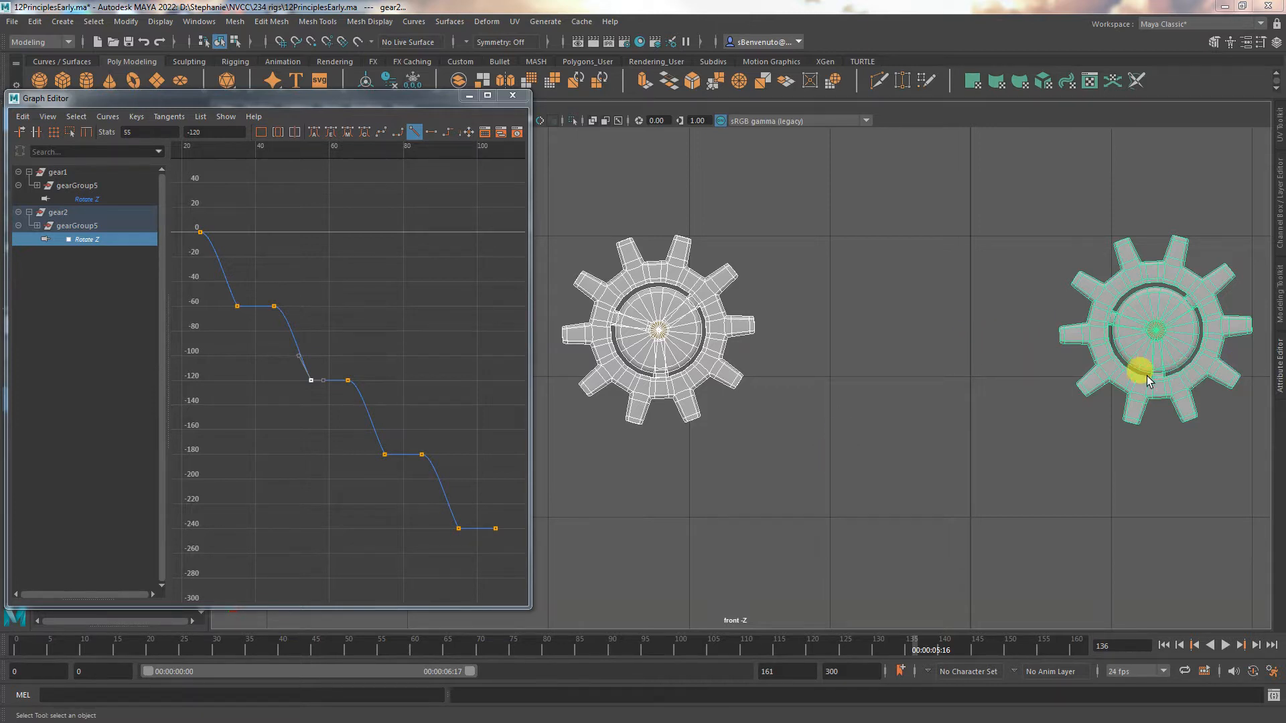
Step: Isolate gear1's Rotate Z curve after comparing both curves, and play the animation with only gear1 in view
{"action": "left_click", "coordinate": [90, 199], "text": "shift"}
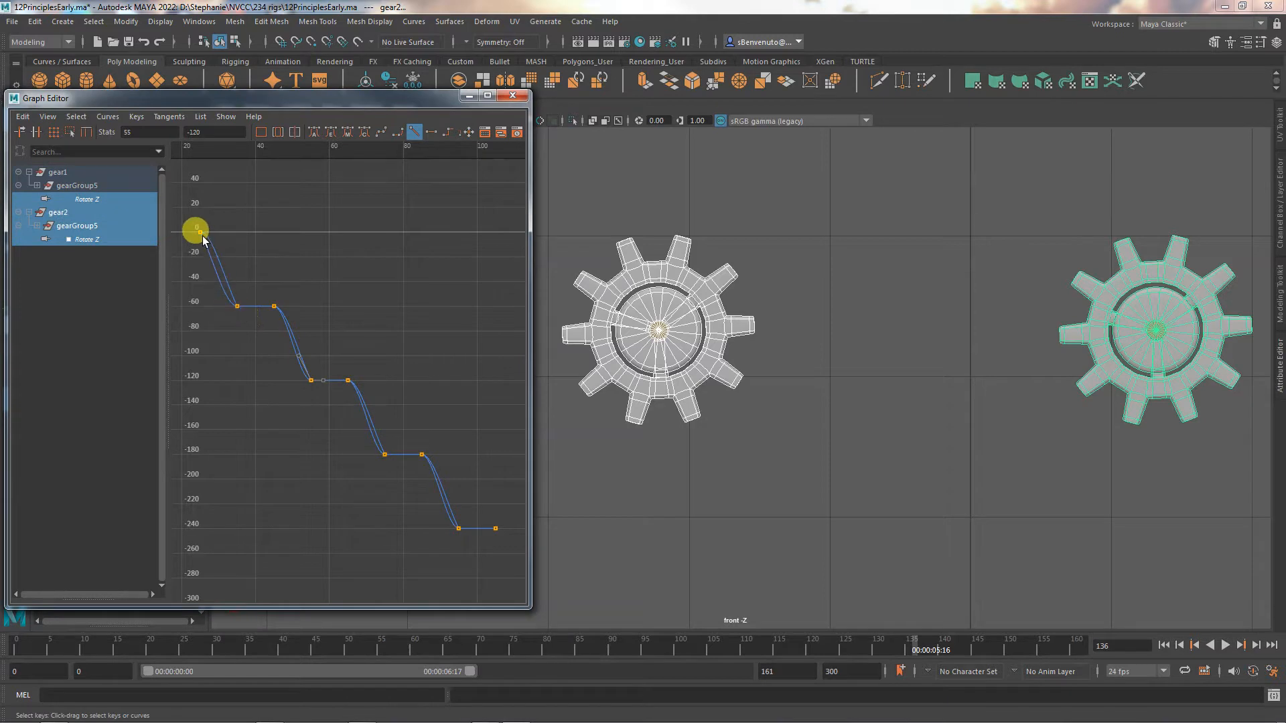
{"action": "left_click", "coordinate": [103, 201]}
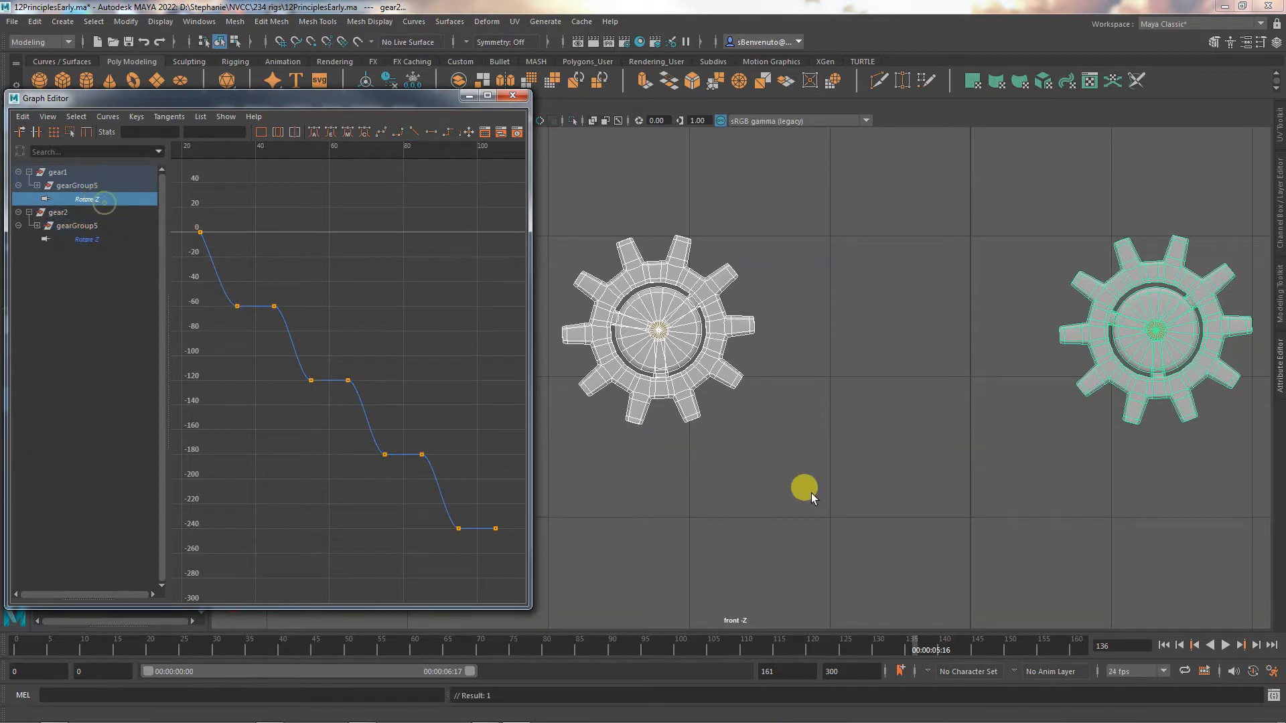
{"action": "middle_click_drag", "start_coordinate": [748, 494], "coordinate": [1027, 517], "text": "alt"}
{"action": "left_click", "coordinate": [1225, 645]}
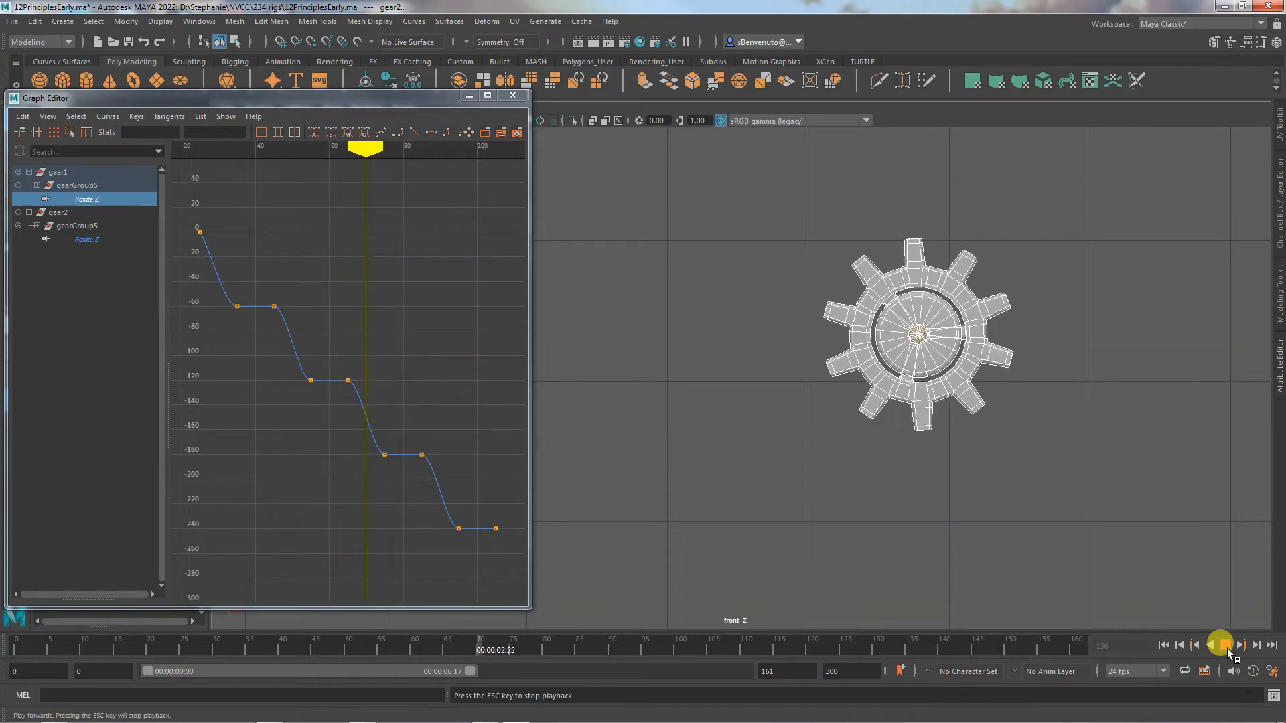
{"action": "left_click", "coordinate": [1227, 649]}
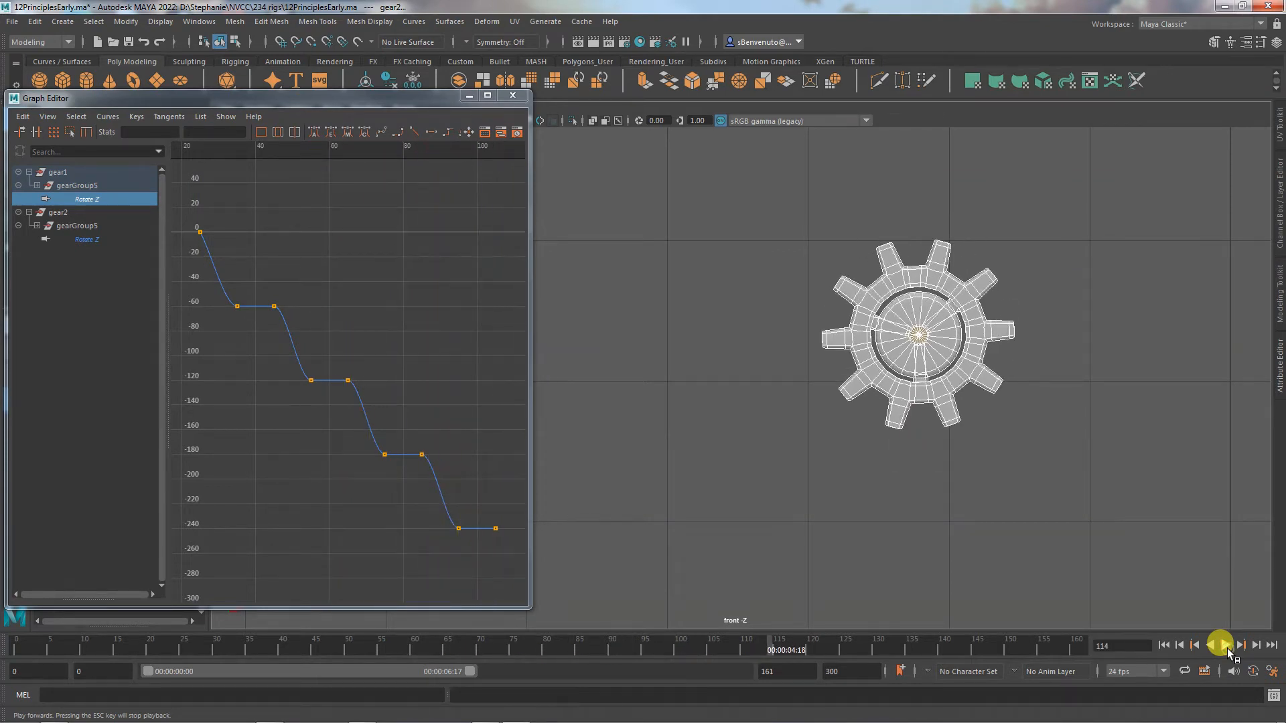
Step: Show gear2's Rotate Z curve and play the animation with only gear2 in view
{"action": "left_click_drag", "start_coordinate": [963, 523], "coordinate": [595, 496], "text": "alt"}
{"action": "middle_click_drag", "start_coordinate": [904, 544], "coordinate": [547, 519], "text": "alt"}
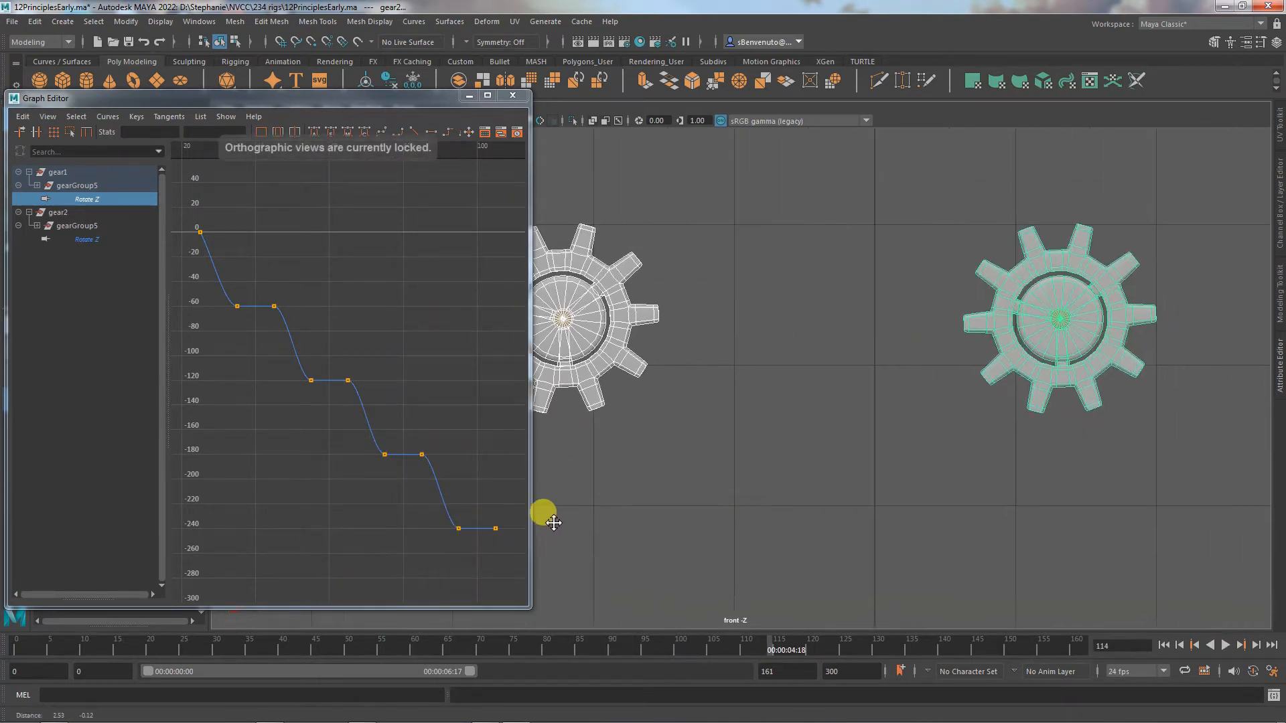
{"action": "middle_click_drag", "start_coordinate": [813, 519], "coordinate": [625, 533], "text": "alt"}
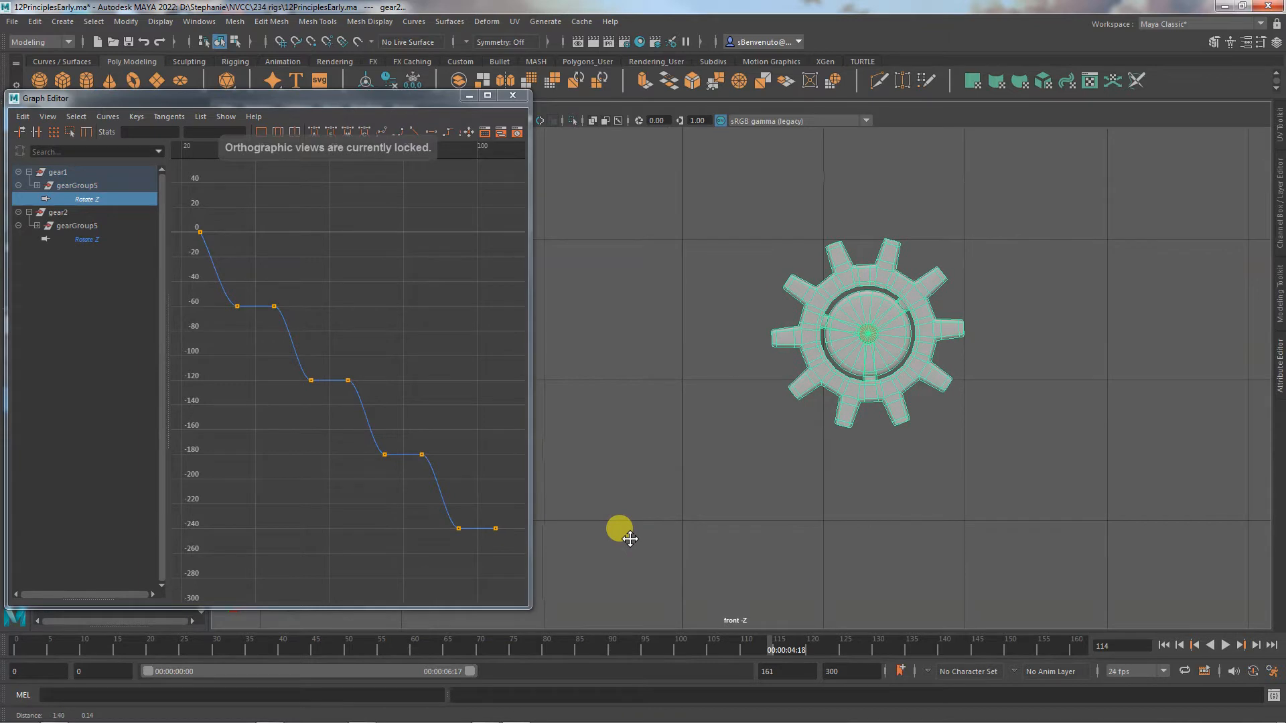
{"action": "left_click", "coordinate": [98, 239]}
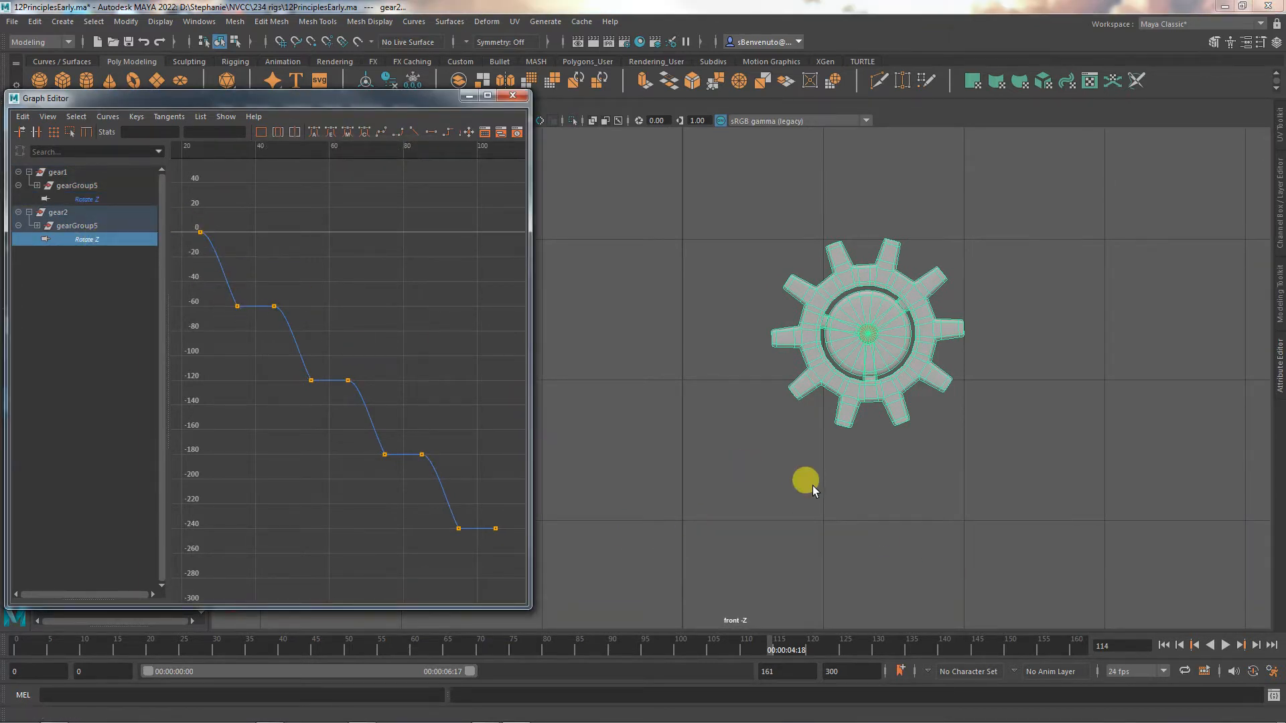
{"action": "left_click", "coordinate": [1226, 645]}
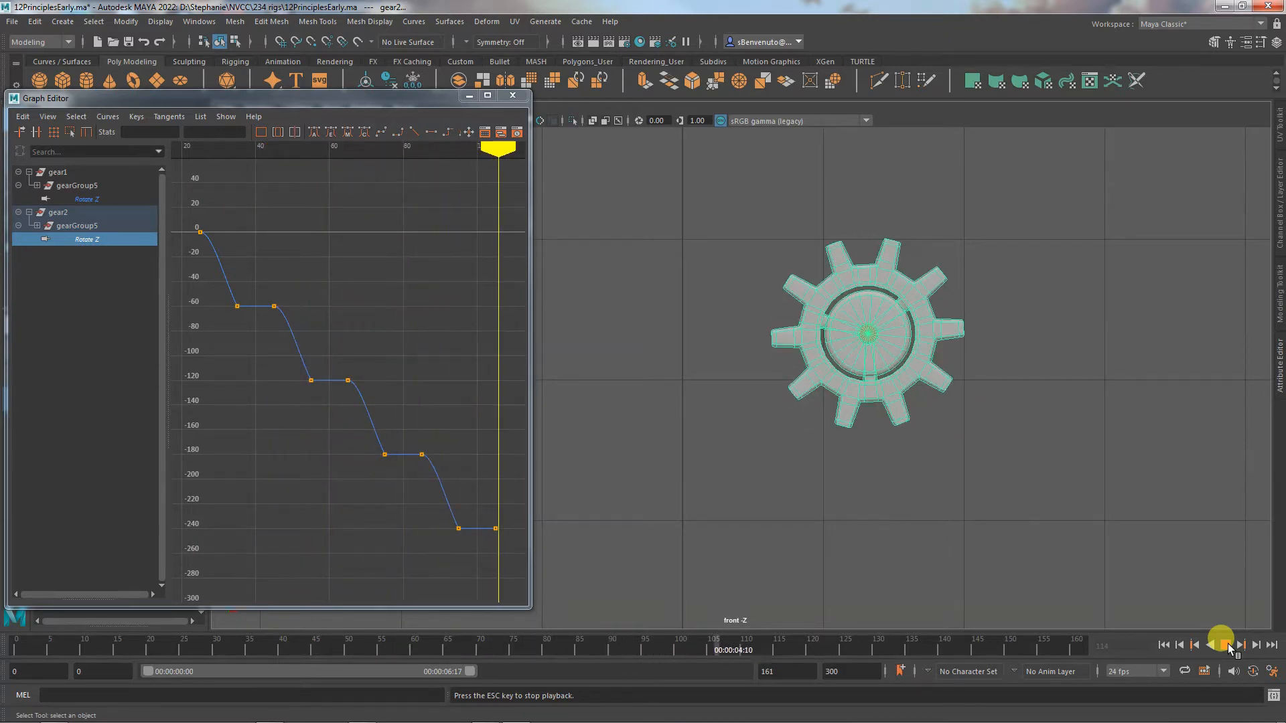
{"action": "left_click", "coordinate": [1228, 647]}
Step: Play both gears side by side from the first frame, and overlay their two Rotate Z curves
{"action": "middle_click_drag", "start_coordinate": [752, 503], "coordinate": [1031, 504], "text": "alt"}
{"action": "left_click", "coordinate": [1164, 645]}
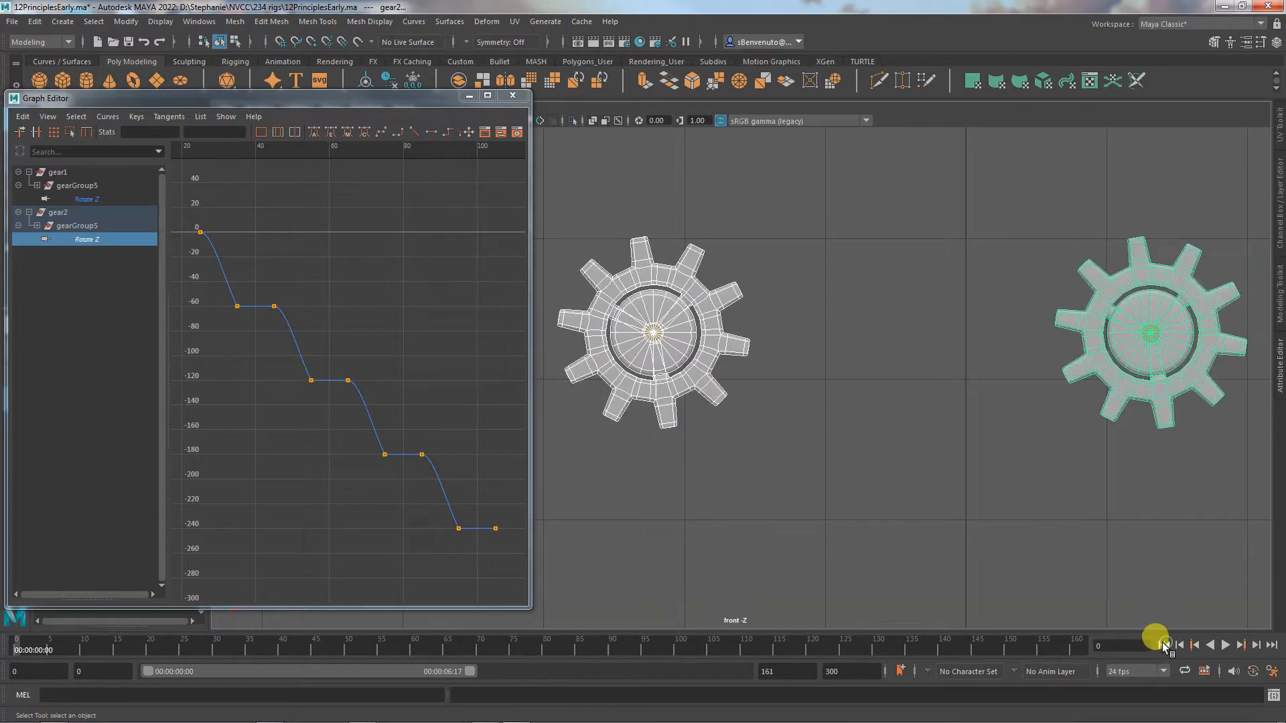
{"action": "left_click", "coordinate": [1226, 644]}
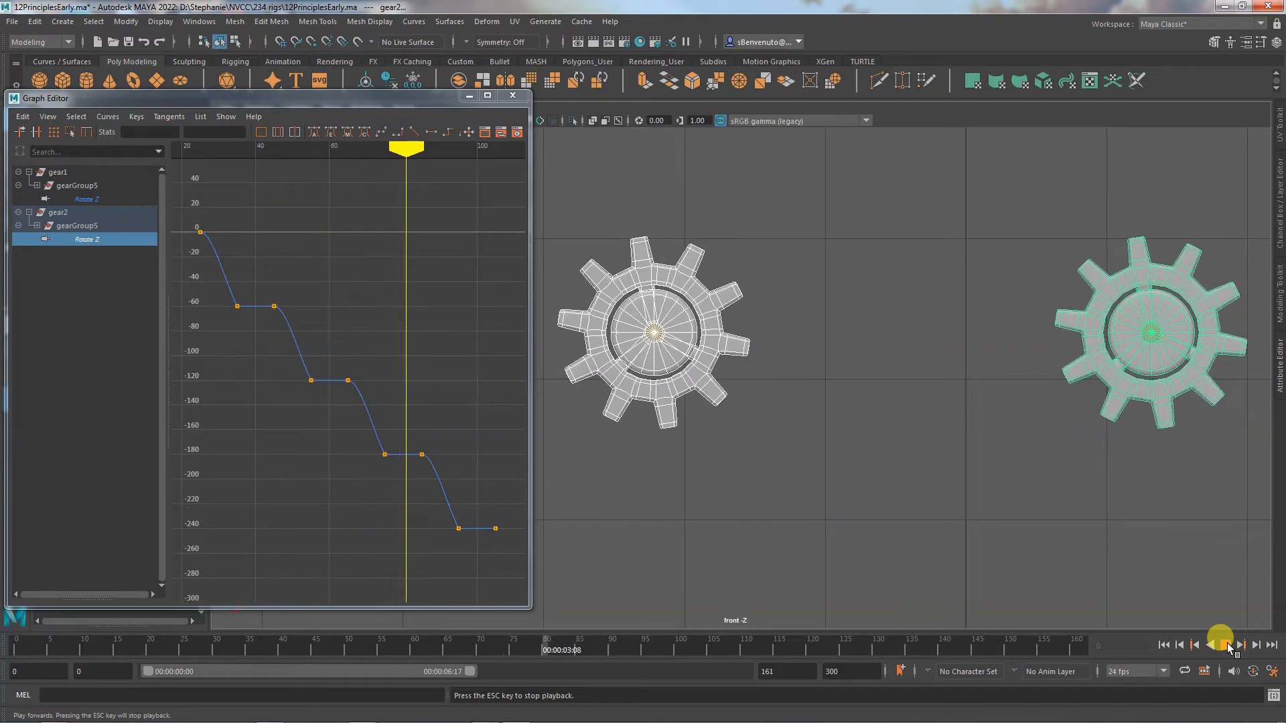
{"action": "left_click", "coordinate": [1225, 644]}
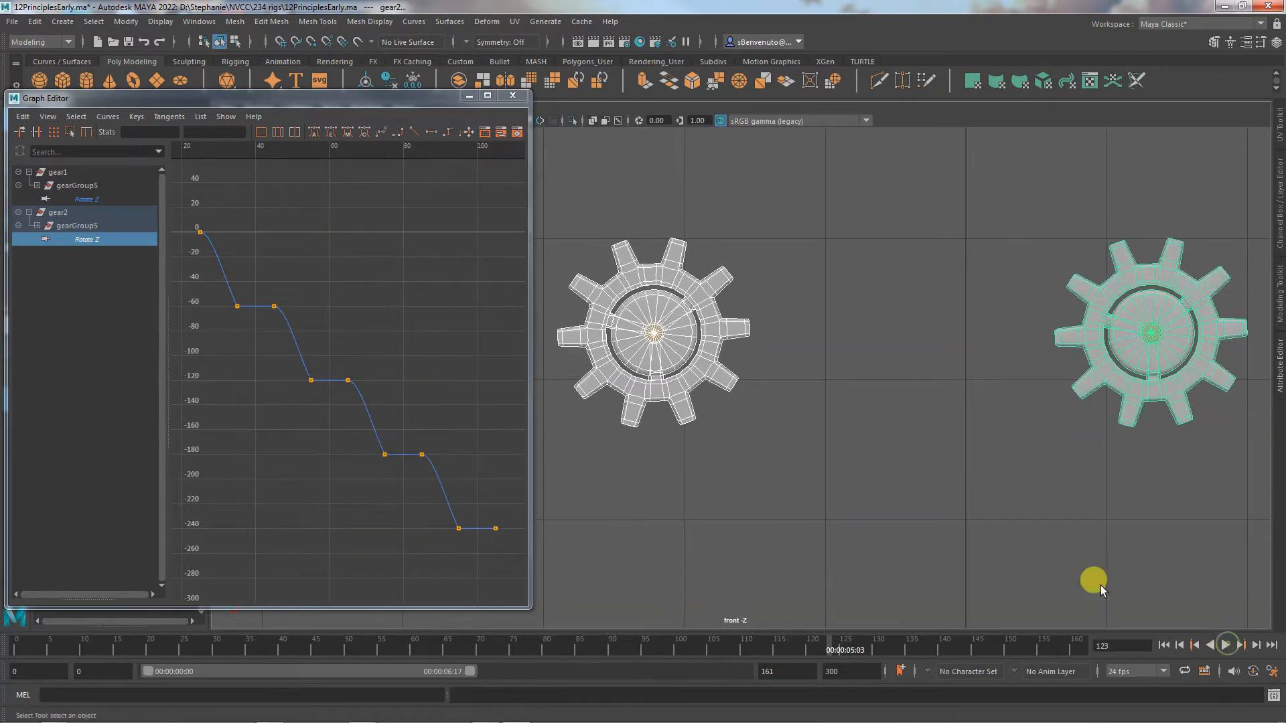
{"action": "left_click", "coordinate": [95, 198], "text": "shift"}
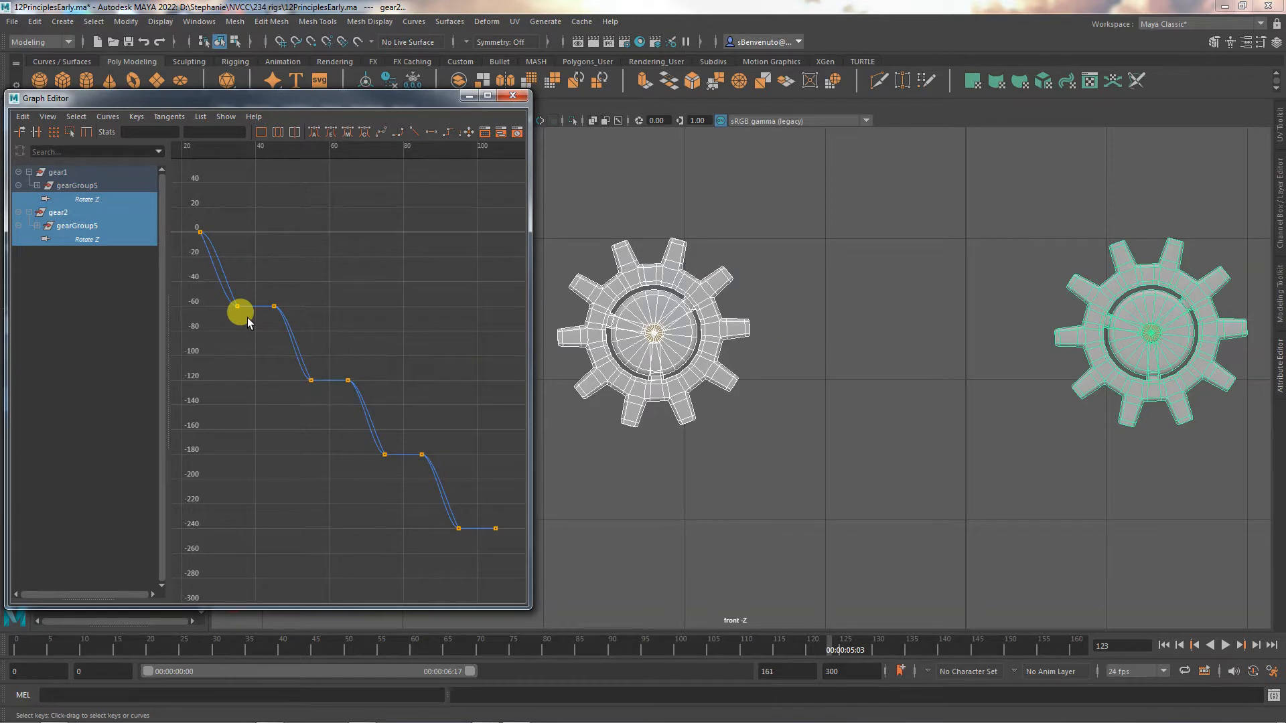
Step: Reshape gear2's first Rotate Z drop by extending the first key's flat tangent and breaking and steepening the incoming tangent at frame 35
{"action": "left_click", "coordinate": [90, 240]}
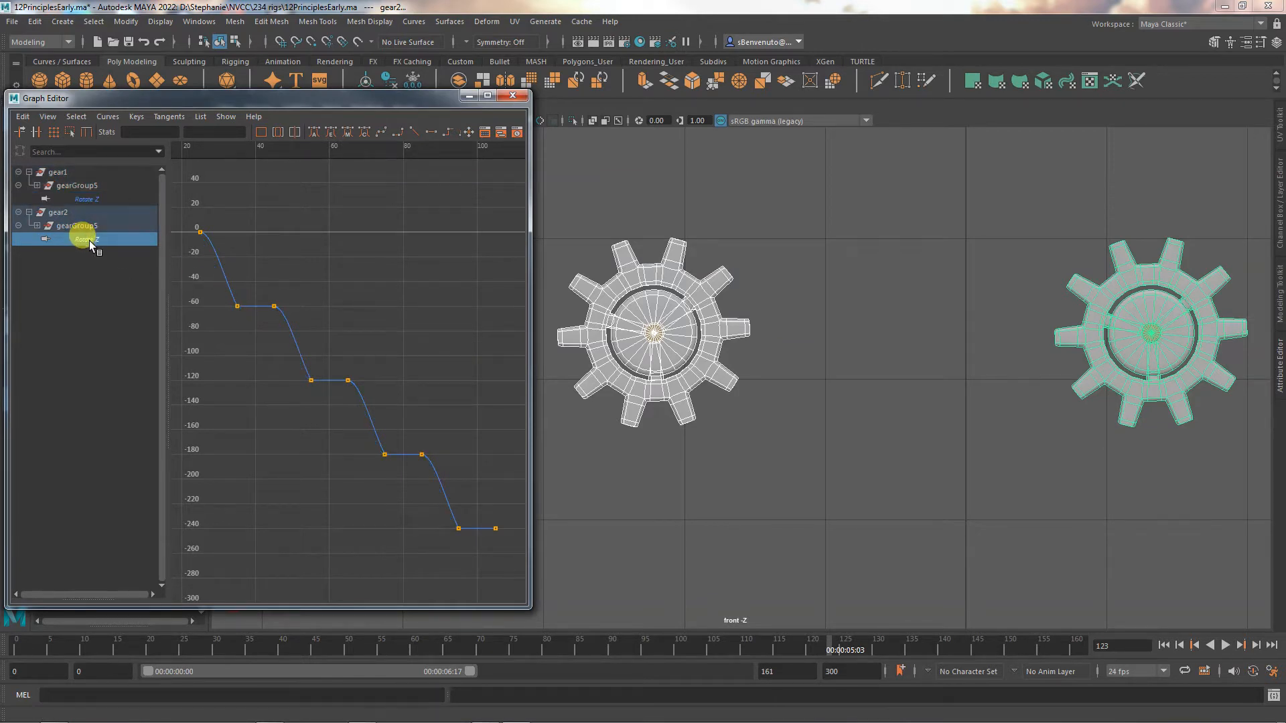
{"action": "left_click", "coordinate": [201, 232]}
{"action": "middle_click_drag", "start_coordinate": [211, 235], "coordinate": [222, 233], "text": "shift"}
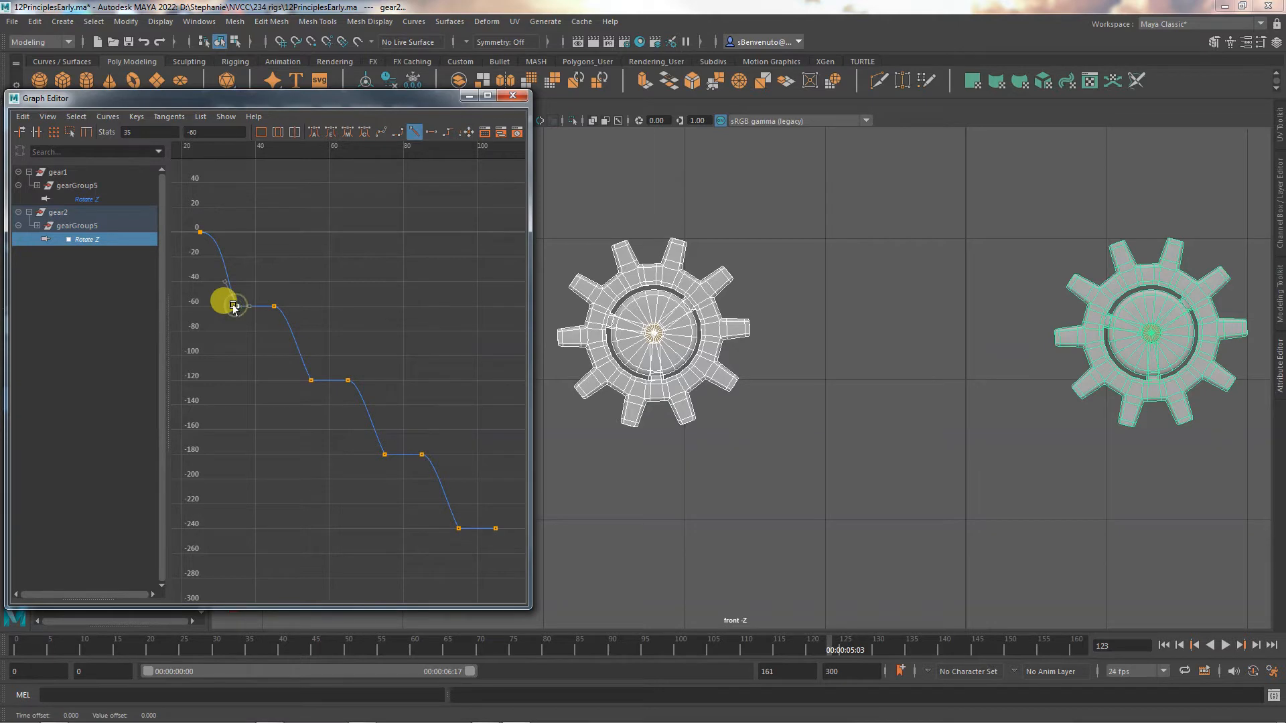
{"action": "left_click", "coordinate": [170, 116]}
{"action": "left_click", "coordinate": [191, 324]}
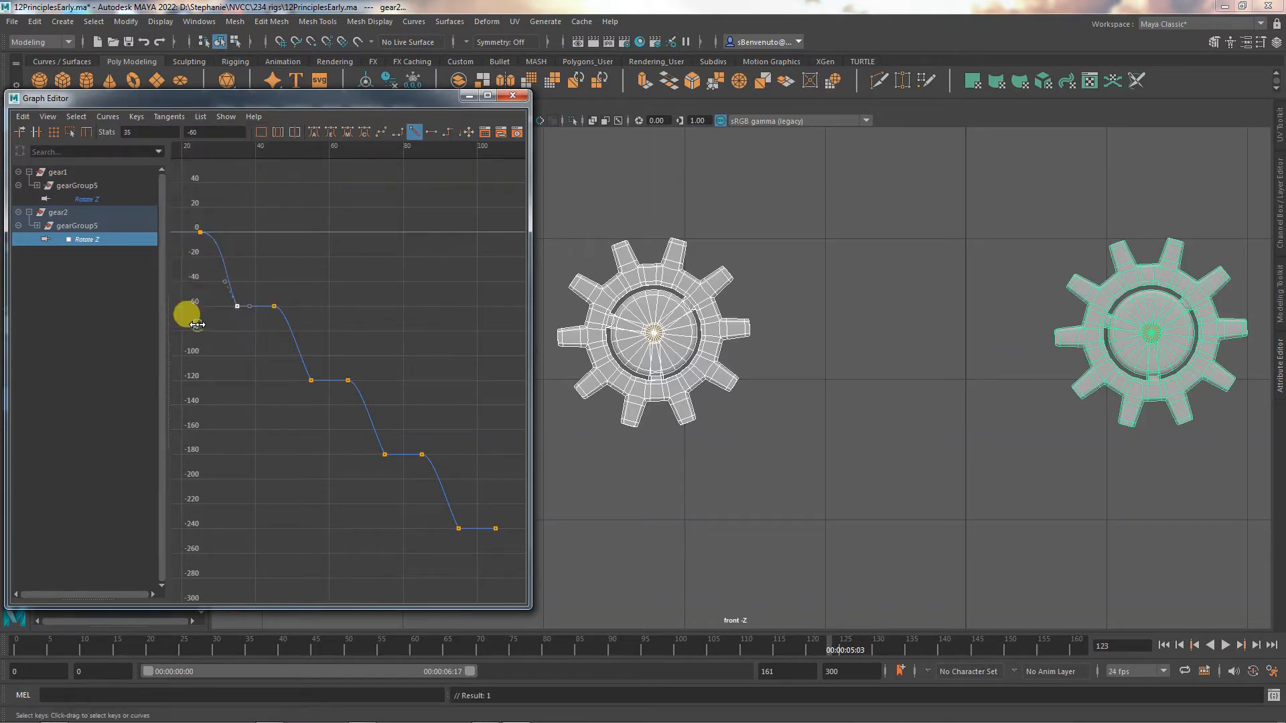
{"action": "left_click_drag", "start_coordinate": [226, 282], "coordinate": [231, 280]}
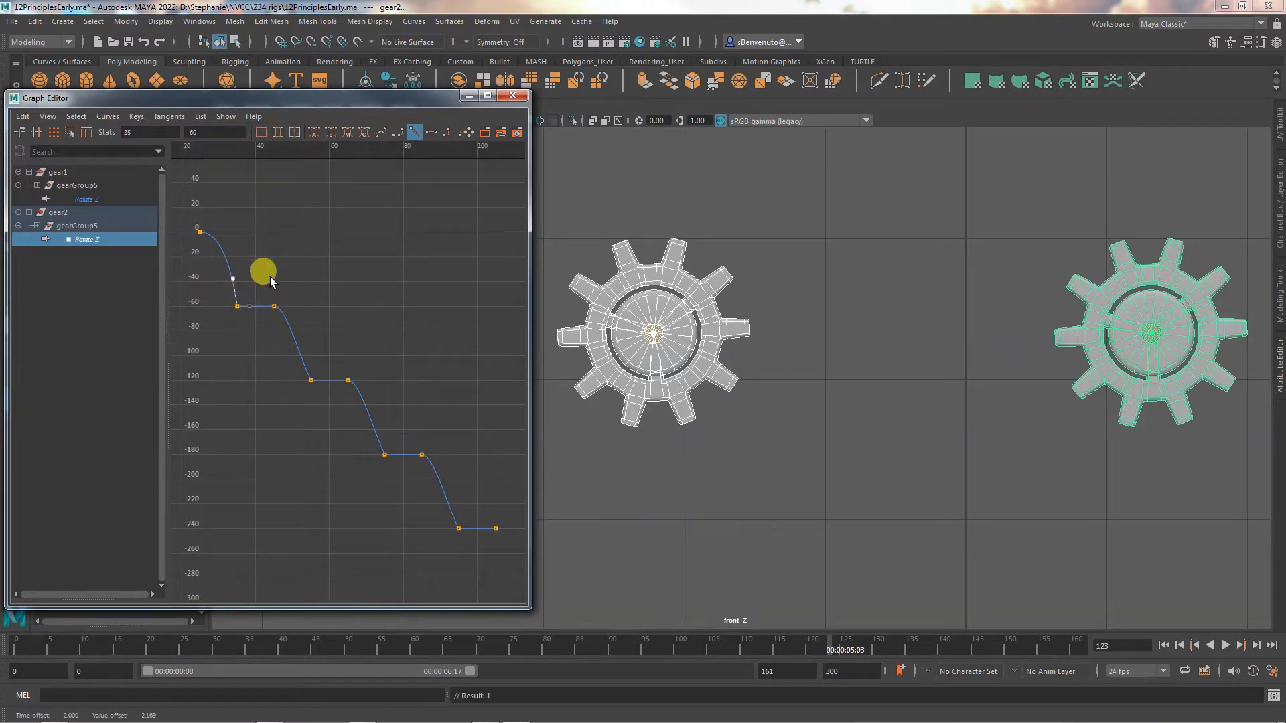
Step: Reshape gear2's second drop by extending the flat tangent at frame 45 and breaking and steepening the incoming tangent at frame 55
{"action": "left_click_drag", "start_coordinate": [276, 307], "coordinate": [297, 306]}
{"action": "left_click", "coordinate": [311, 381]}
{"action": "left_click", "coordinate": [170, 117]}
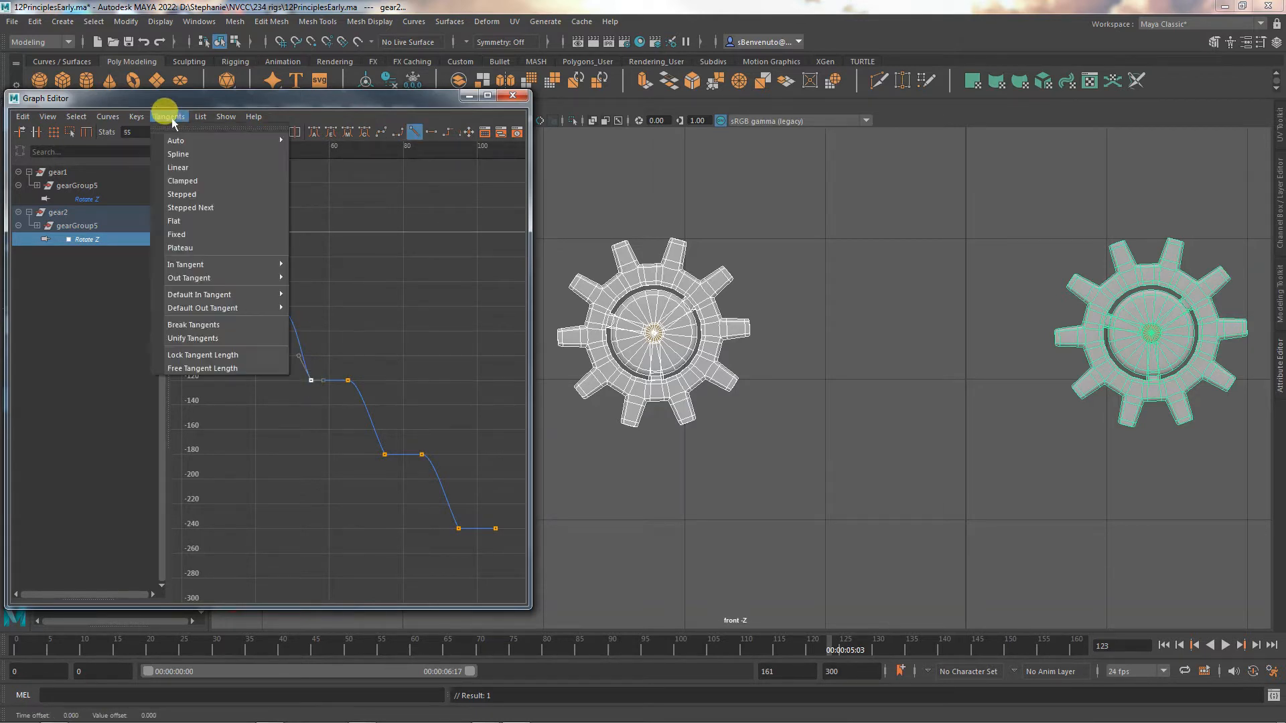
{"action": "left_click", "coordinate": [189, 329]}
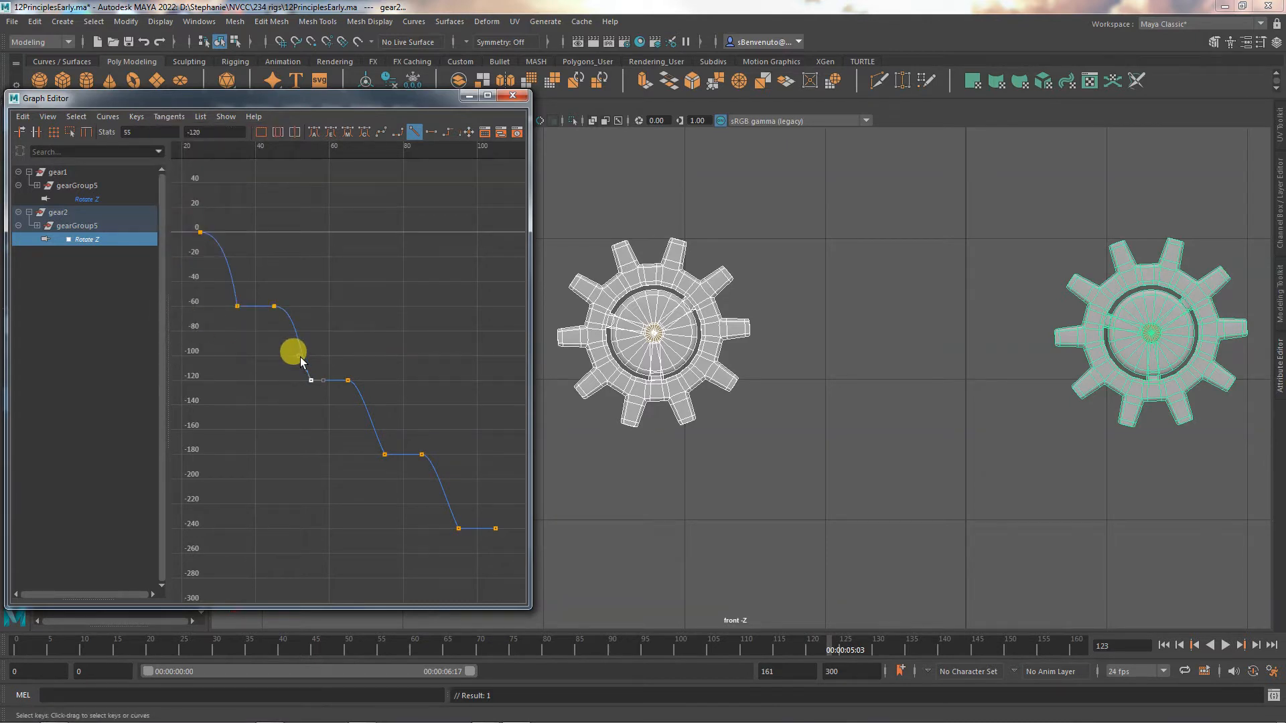
{"action": "left_click_drag", "start_coordinate": [300, 357], "coordinate": [306, 354]}
Step: Overlay gear1's Rotate Z curve on gear2's edited curve and replay both gears from the first frame
{"action": "left_click", "coordinate": [92, 197], "text": "shift"}
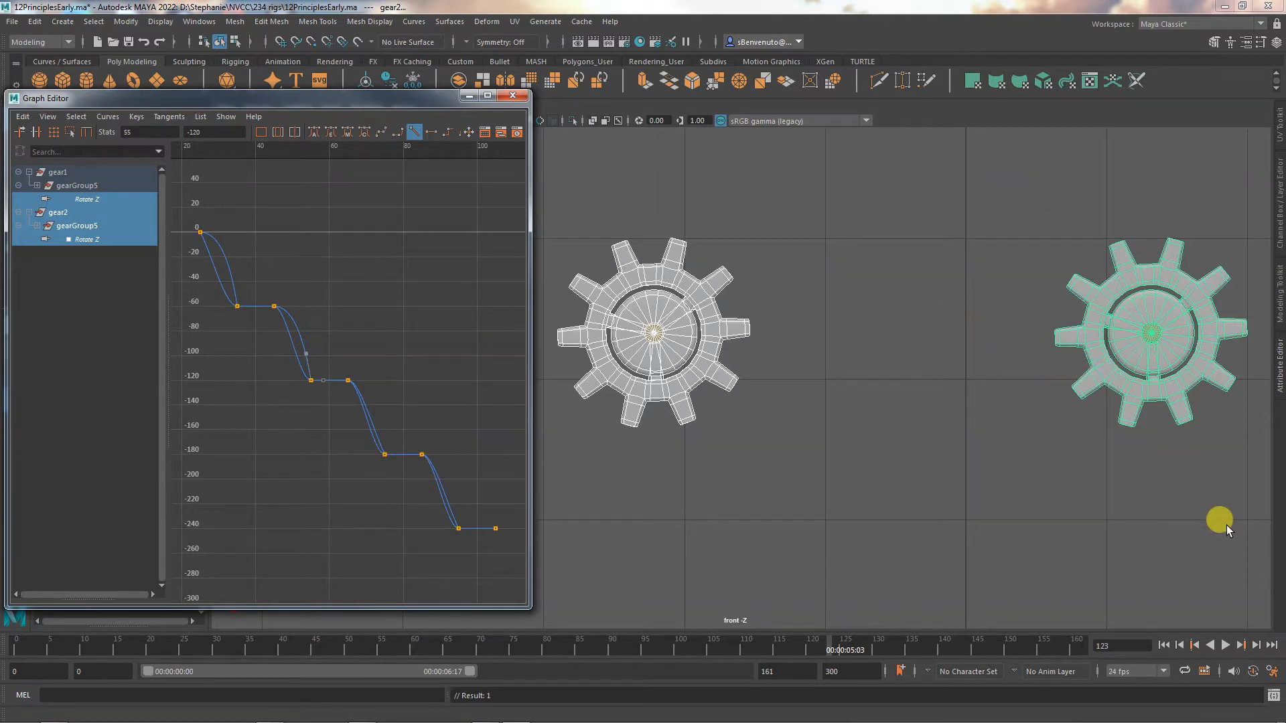
{"action": "left_click", "coordinate": [1163, 645]}
{"action": "left_click", "coordinate": [1225, 644]}
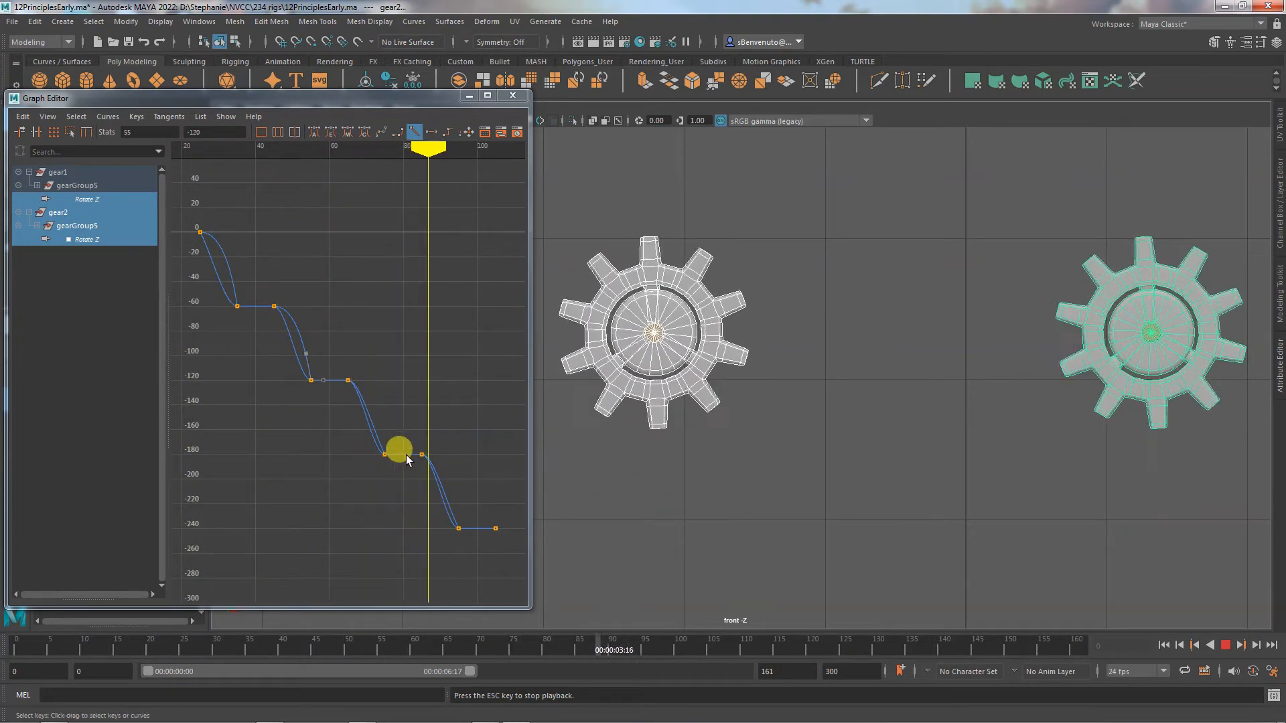
{"action": "left_click", "coordinate": [1226, 645]}
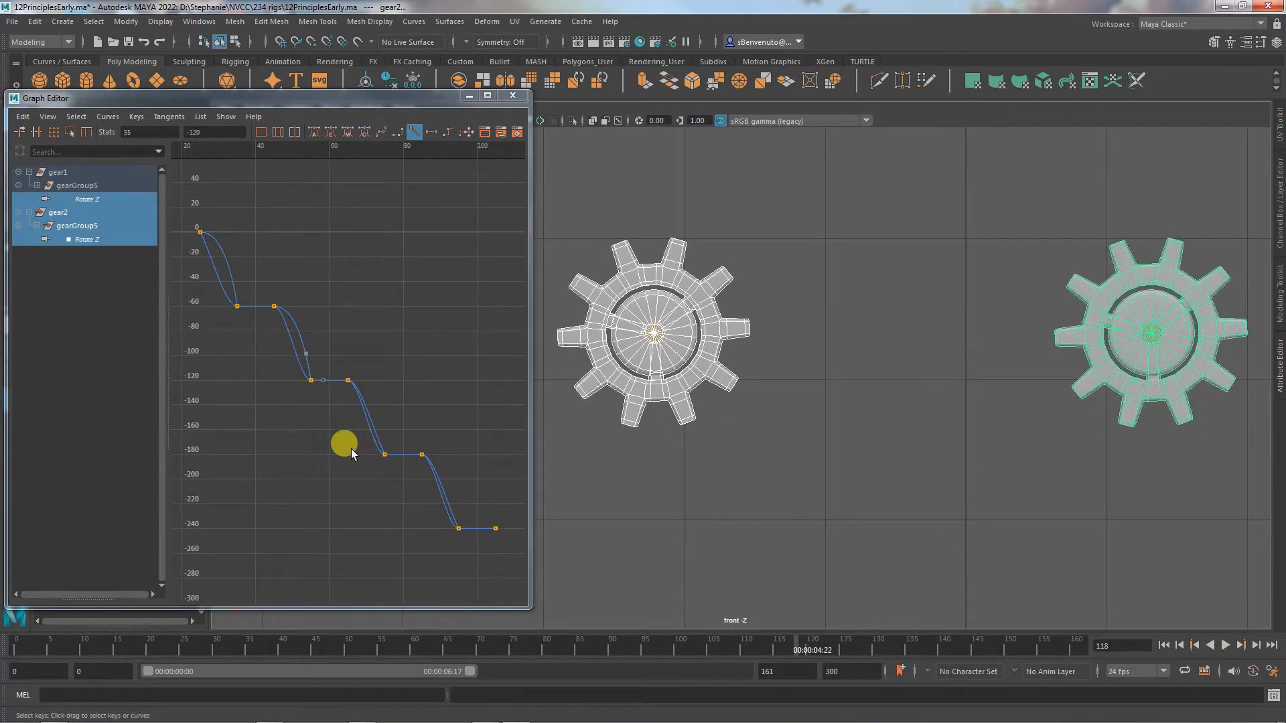
Step: On gear2's Rotate Z curve, extend the flat tangents of the keys at frames 65 and 85 for a slower start
{"action": "left_click", "coordinate": [111, 239]}
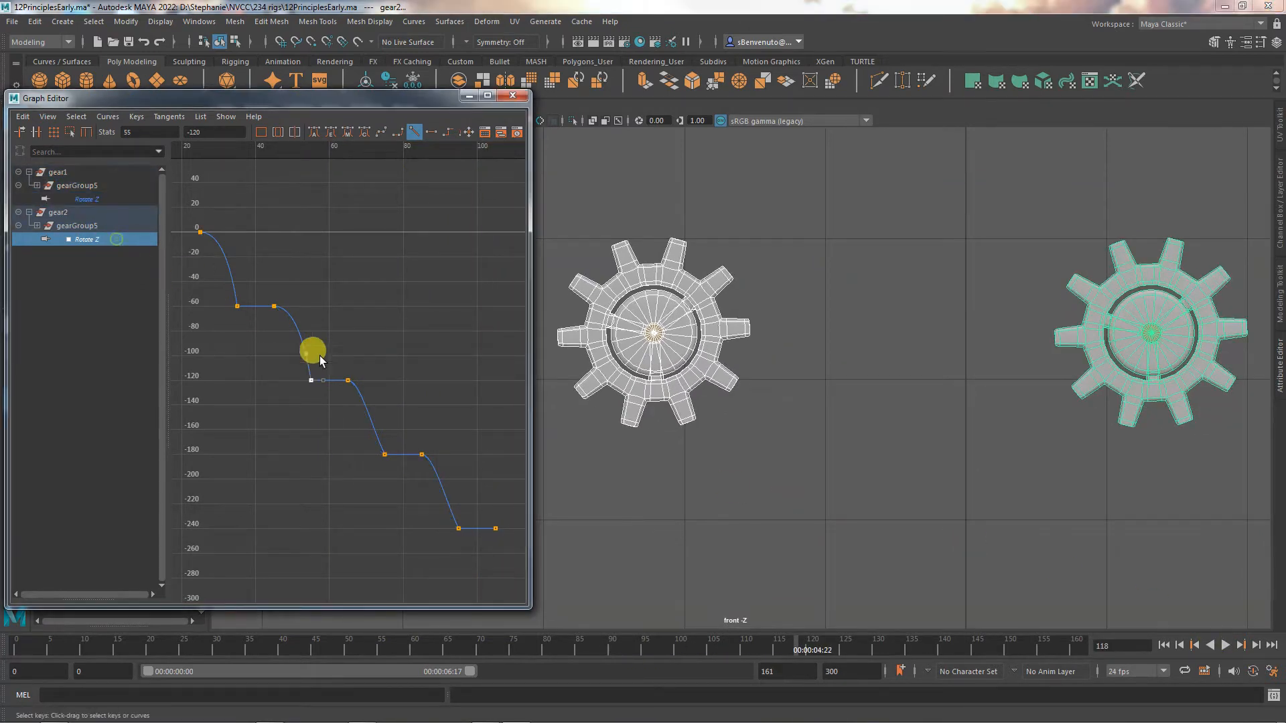
{"action": "left_click", "coordinate": [349, 381]}
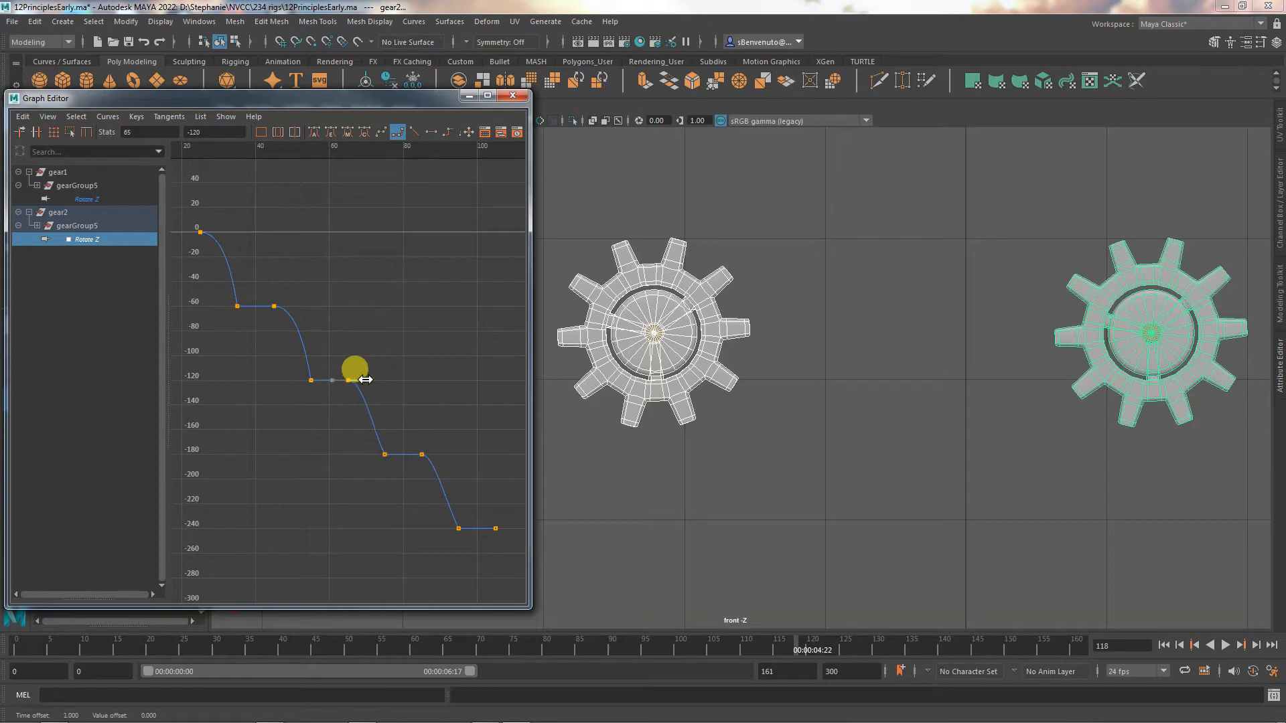
{"action": "middle_click_drag", "start_coordinate": [365, 379], "coordinate": [374, 381], "text": "shift"}
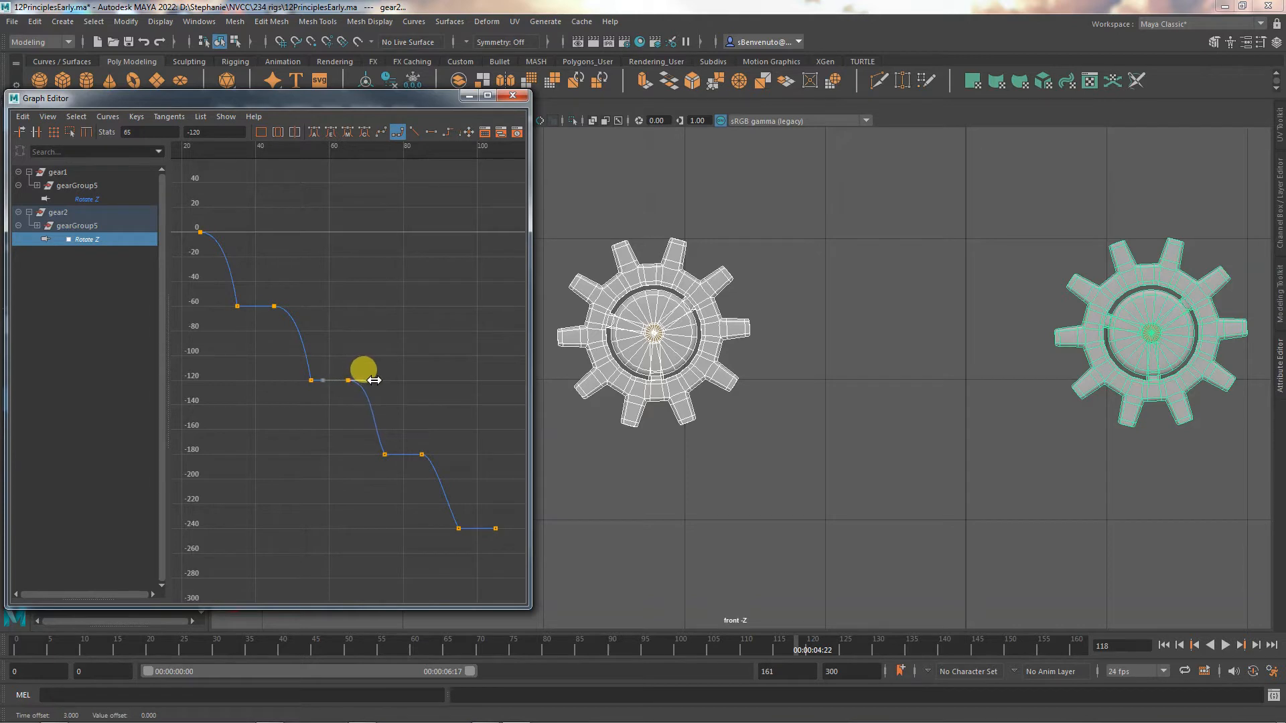
{"action": "left_click", "coordinate": [422, 455]}
{"action": "middle_click_drag", "start_coordinate": [434, 458], "coordinate": [450, 456], "text": "shift"}
{"action": "left_click", "coordinate": [105, 245]}
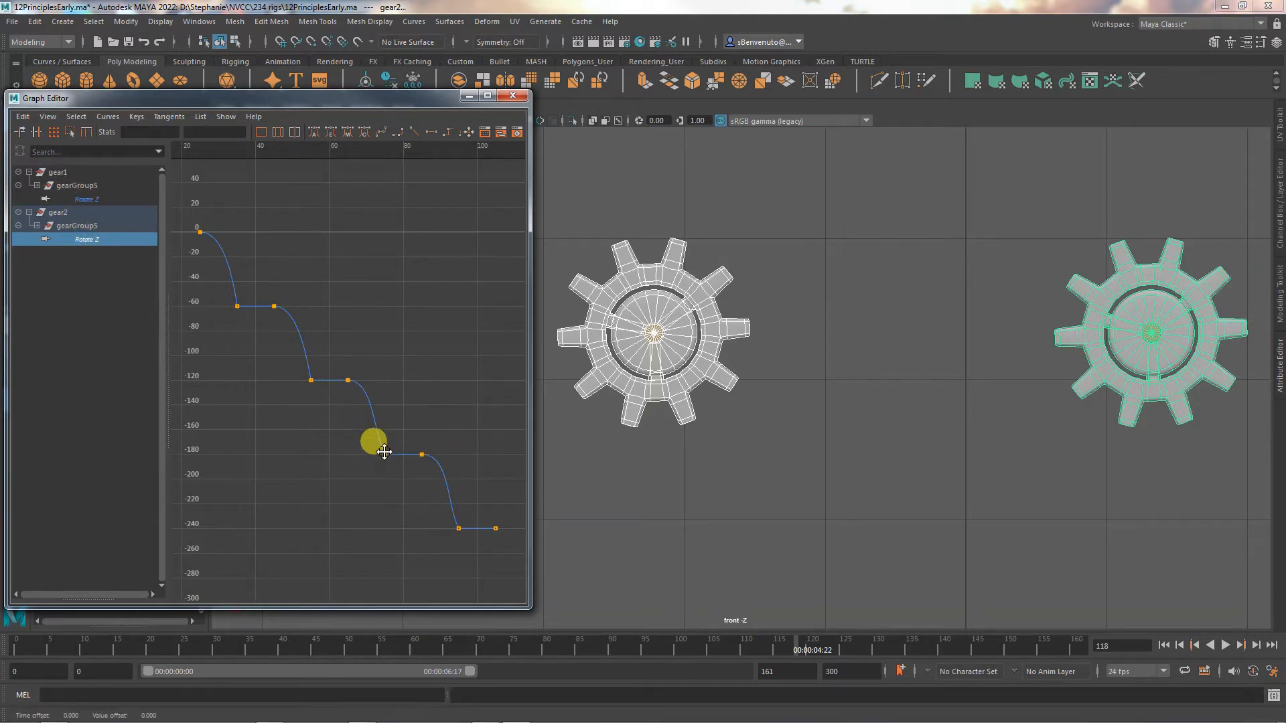
Step: Break the tangents of gear2's keys at frames 75 and 95 and steepen their incoming handles
{"action": "left_click", "coordinate": [372, 431]}
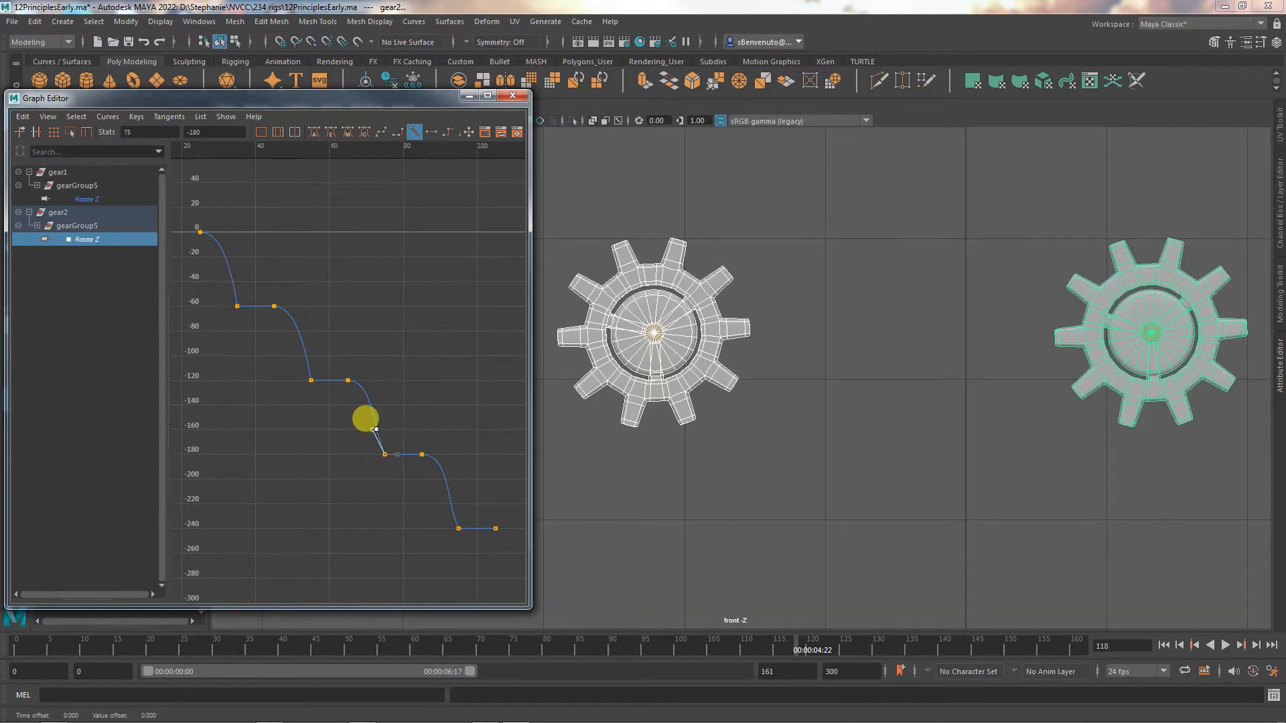
{"action": "left_click", "coordinate": [169, 116]}
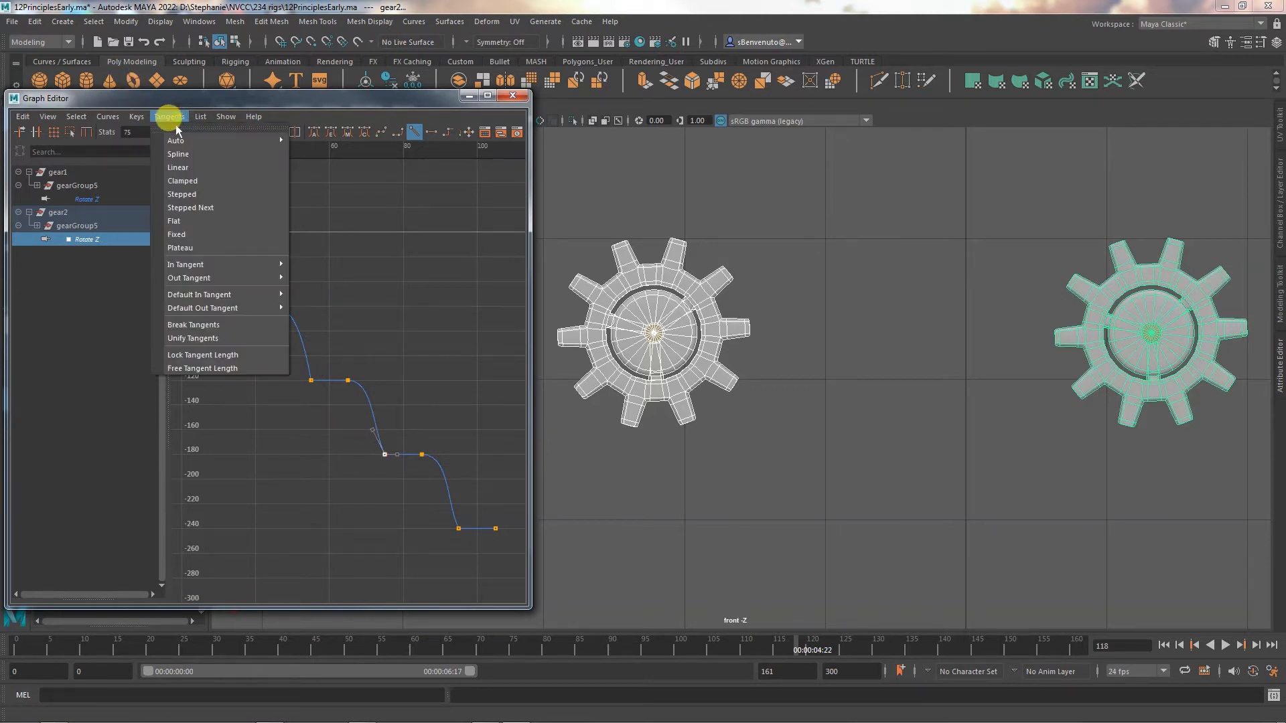
{"action": "left_click", "coordinate": [199, 324]}
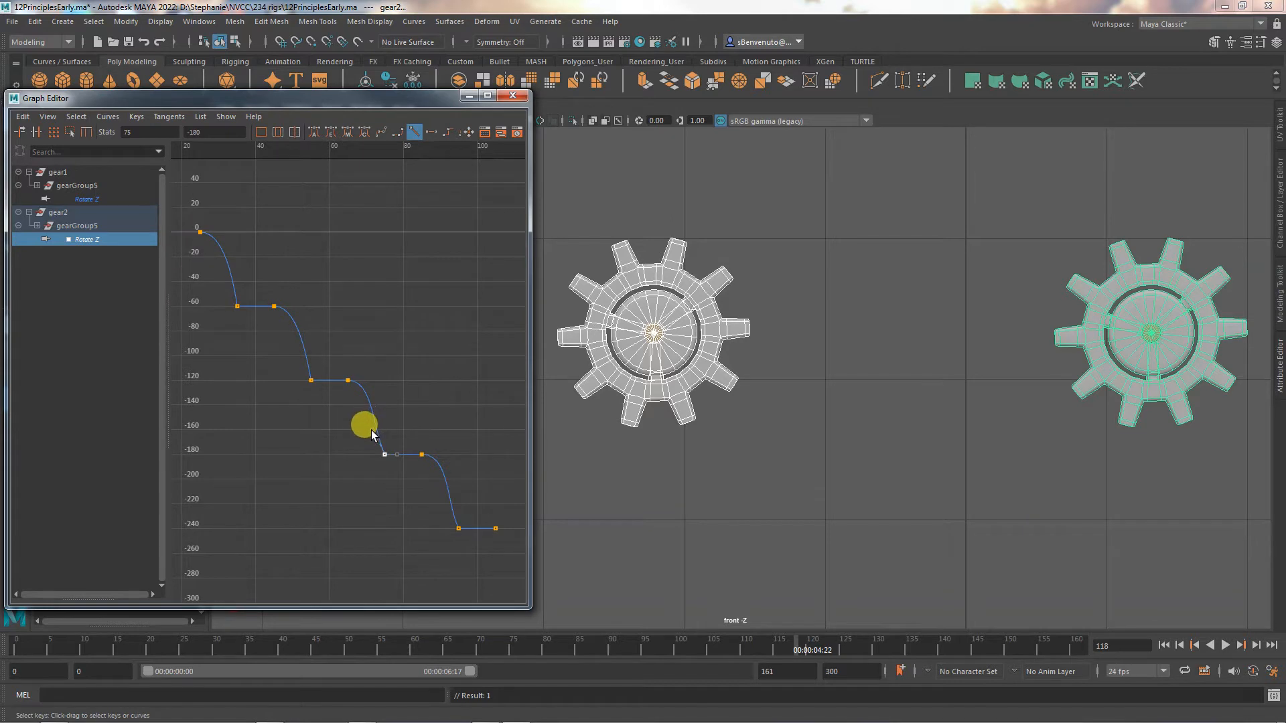
{"action": "left_click", "coordinate": [458, 529]}
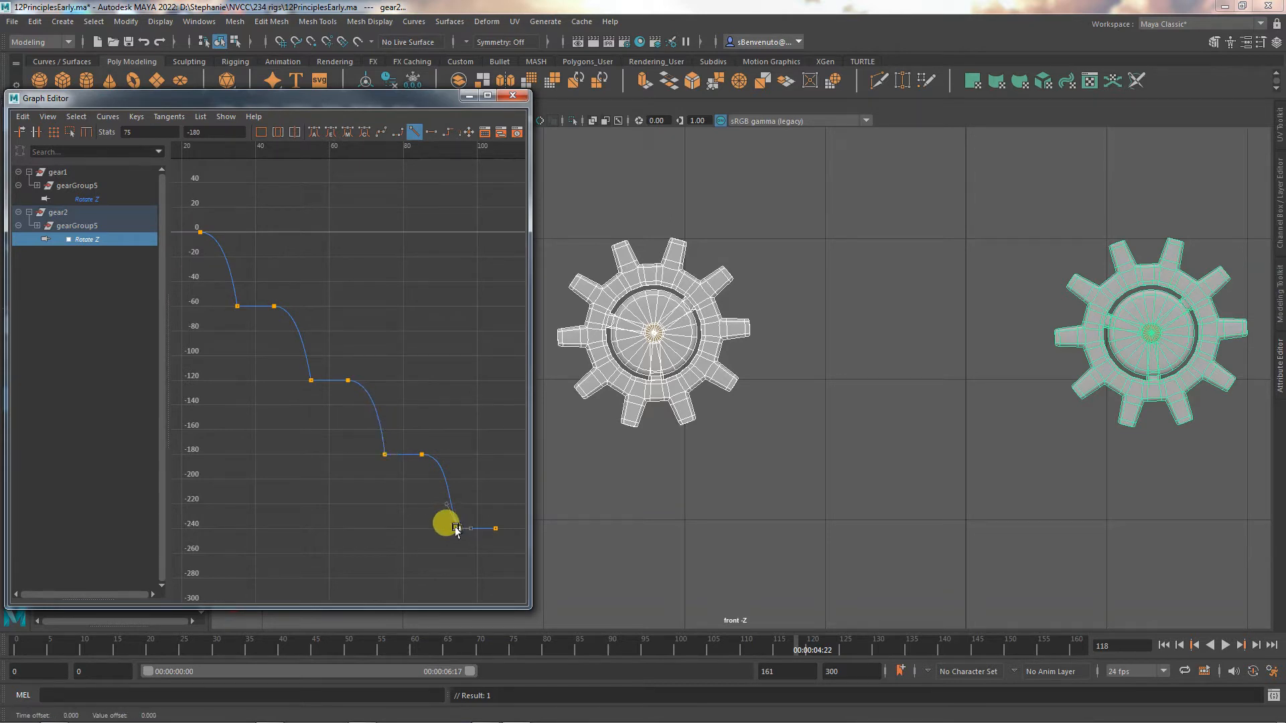
{"action": "left_click", "coordinate": [170, 117]}
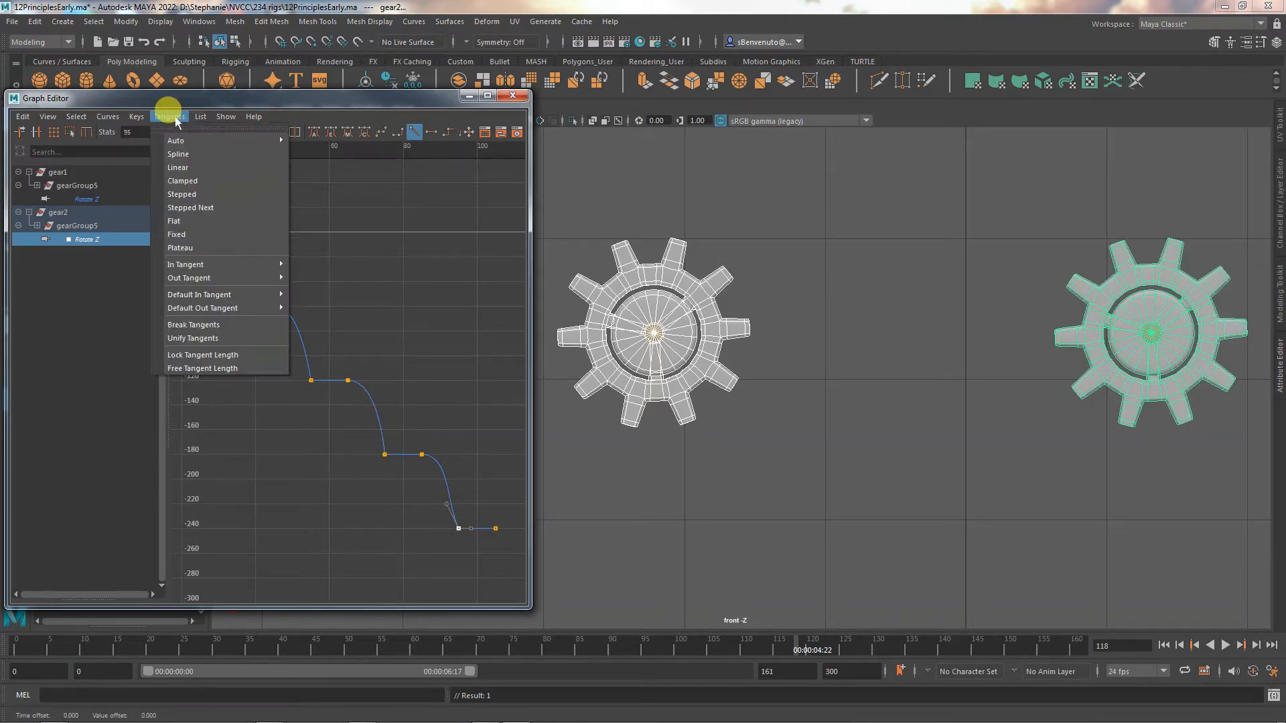
{"action": "left_click", "coordinate": [203, 327]}
{"action": "left_click_drag", "start_coordinate": [450, 503], "coordinate": [456, 502]}
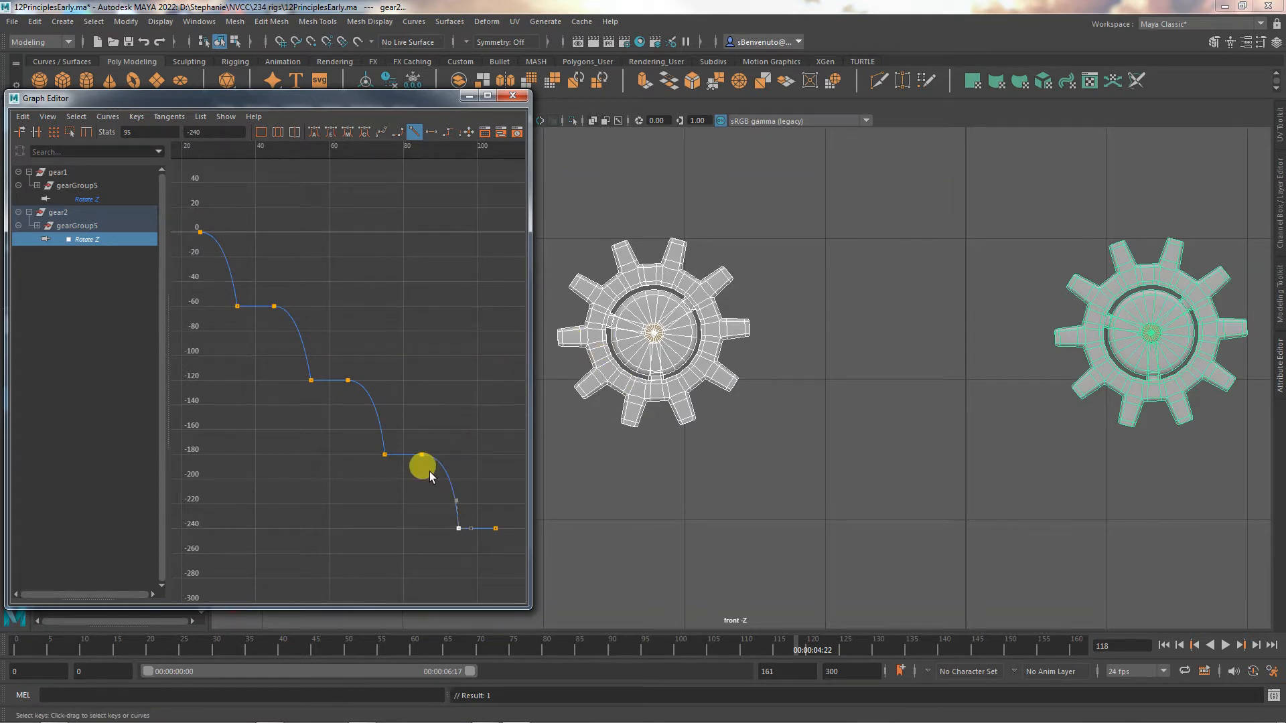
Step: Compare gear1's Rotate Z curve with gear2's finished curve and play both gears from the first frame
{"action": "left_click", "coordinate": [97, 195], "text": "shift"}
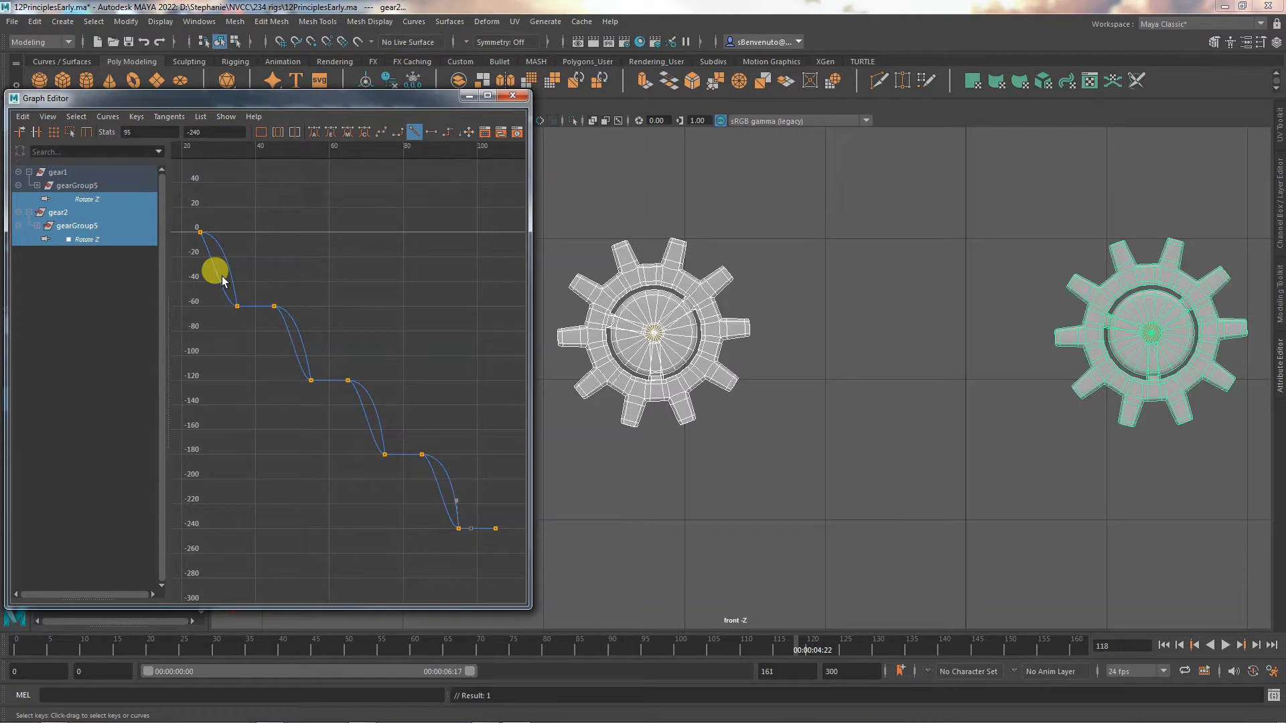
{"action": "left_click", "coordinate": [1163, 644]}
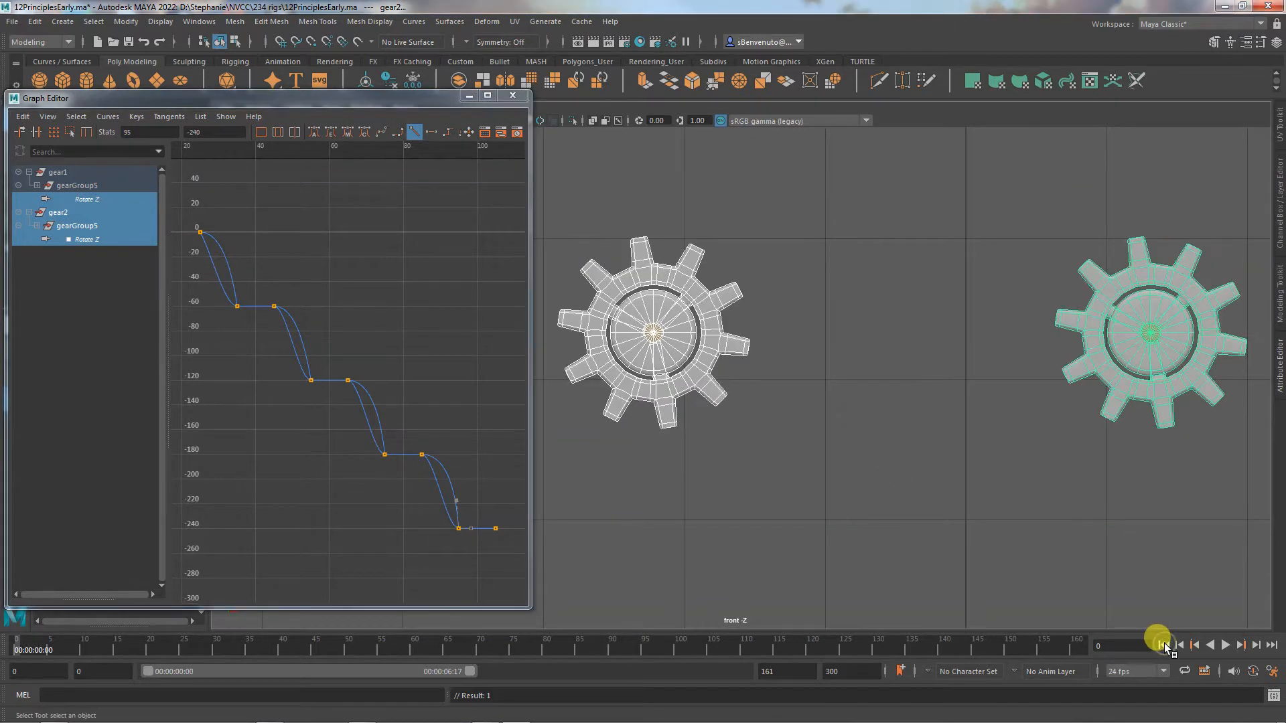
{"action": "left_click", "coordinate": [1225, 645]}
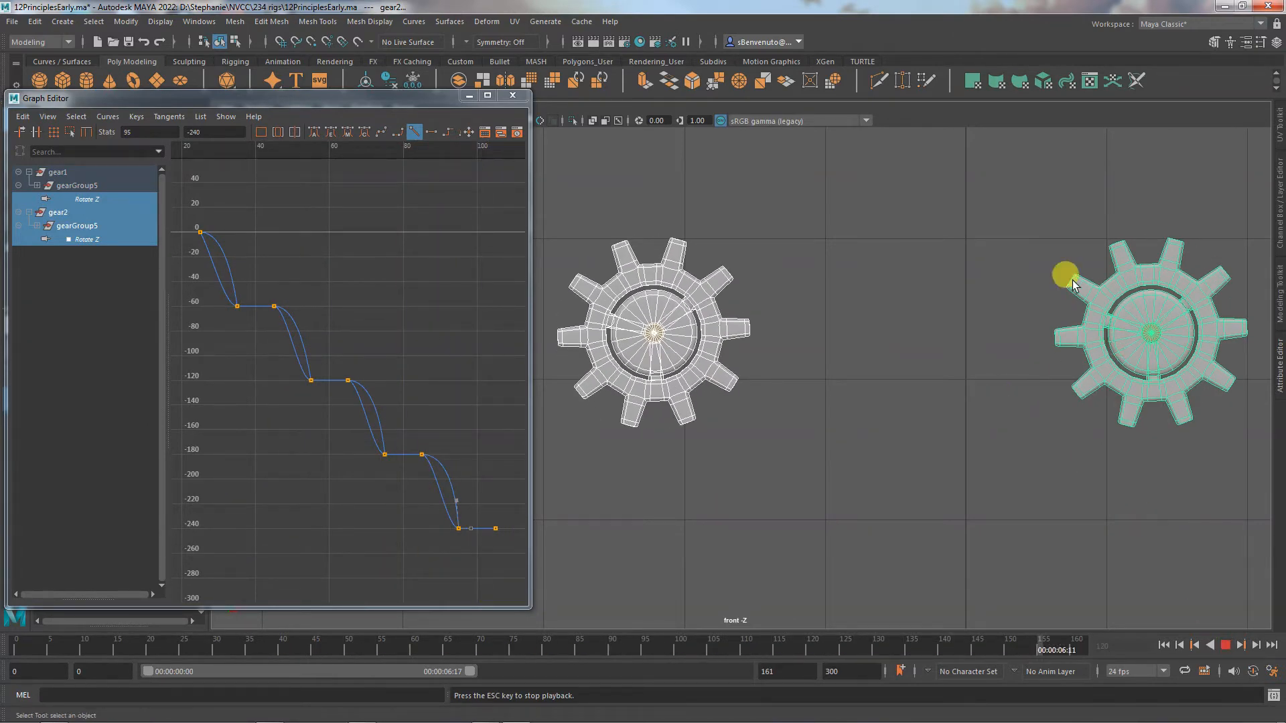
{"action": "left_click", "coordinate": [1223, 645]}
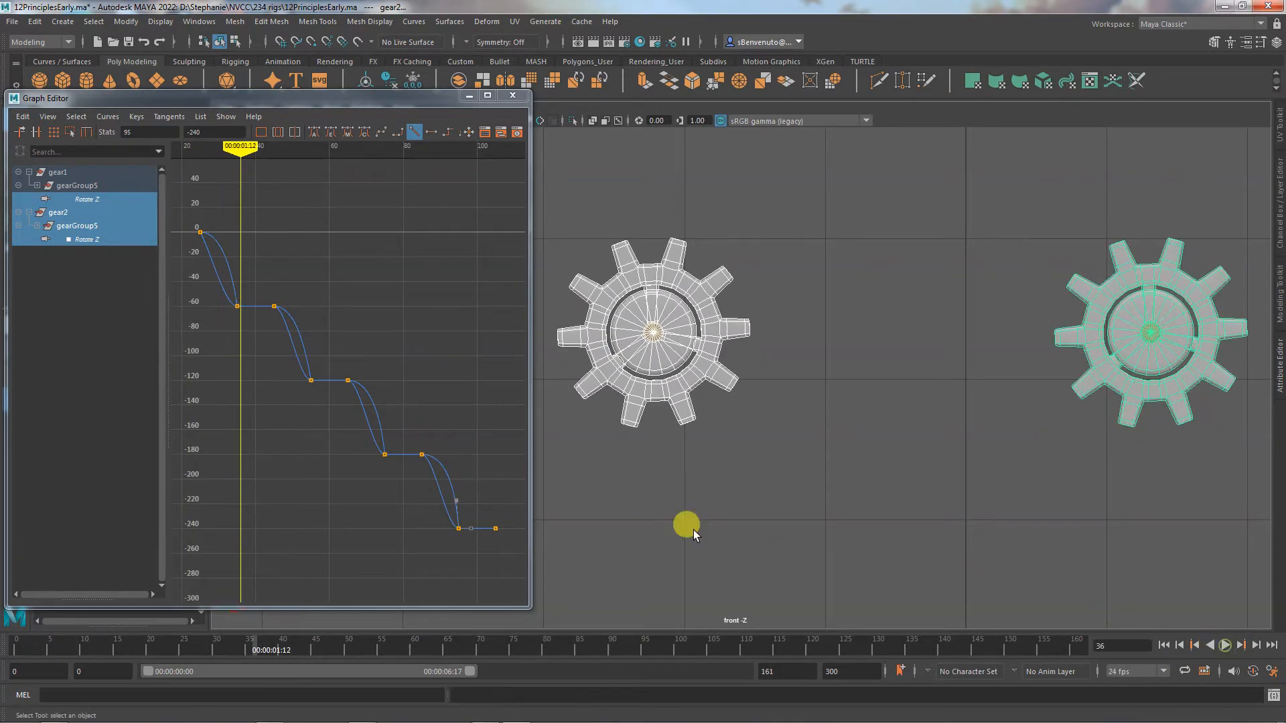
Step: Adjust the length of the flat outgoing tangent on the key at frame 25 of gear2's Rotate Z curve
{"action": "left_click", "coordinate": [420, 455]}
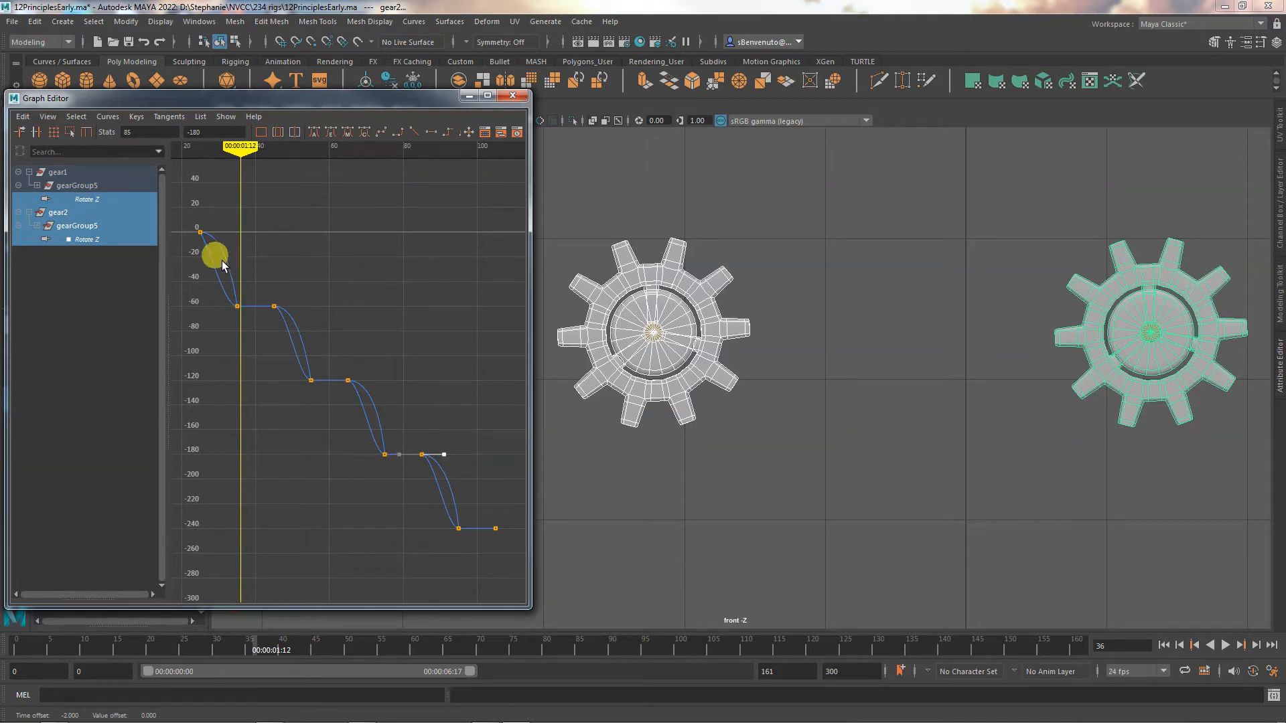
{"action": "left_click", "coordinate": [201, 232]}
{"action": "left_click_drag", "start_coordinate": [223, 231], "coordinate": [220, 232]}
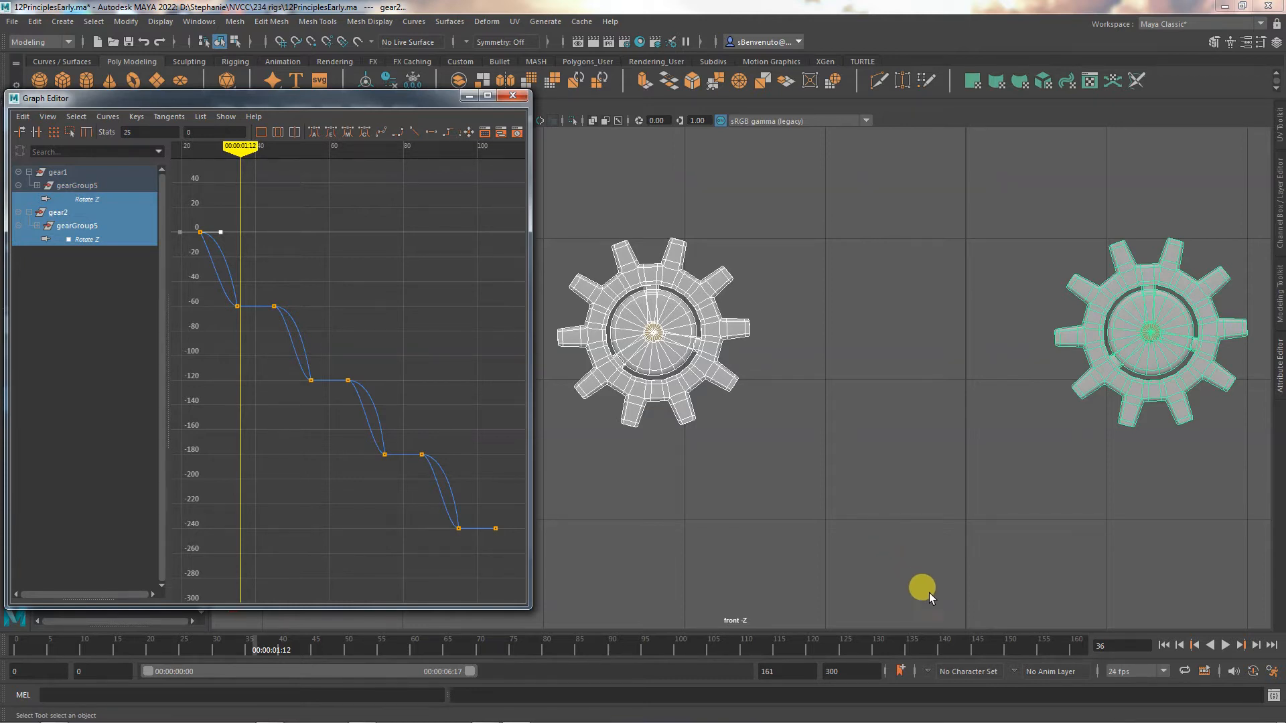
Step: Play the animation from the first frame and examine each gear's rotation up close in the front view
{"action": "left_click", "coordinate": [1162, 645]}
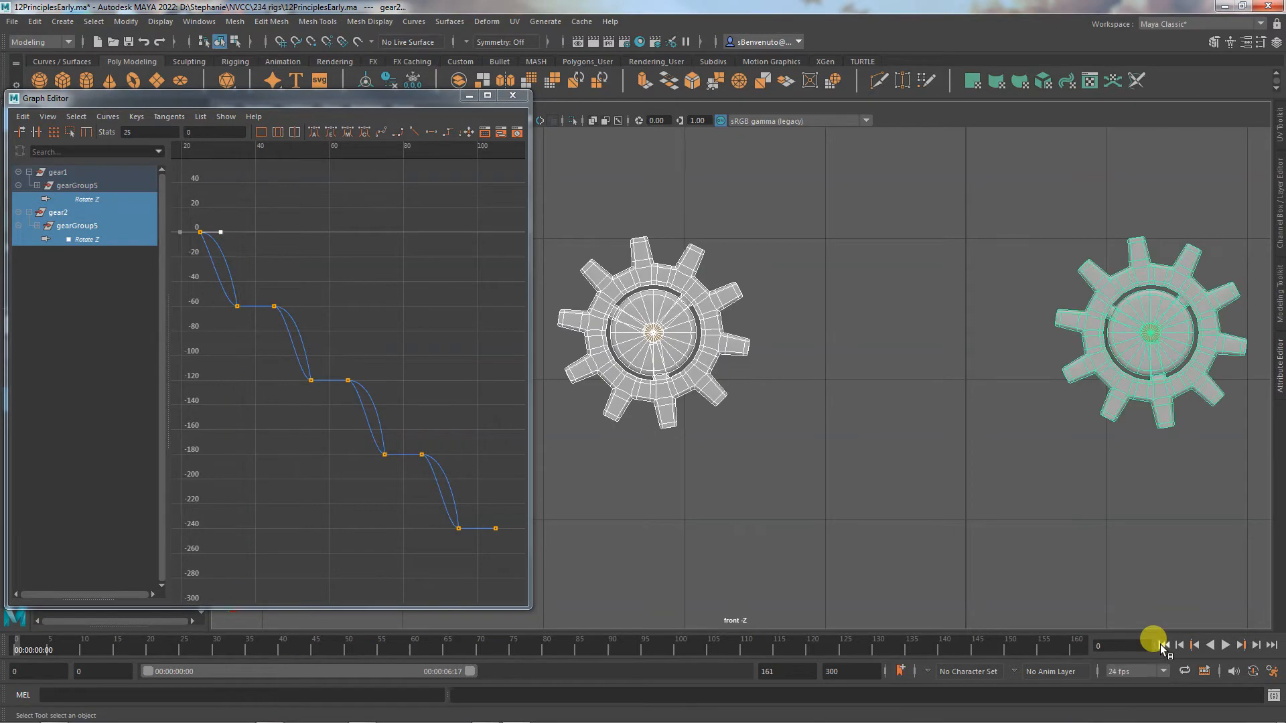
{"action": "left_click", "coordinate": [1225, 644]}
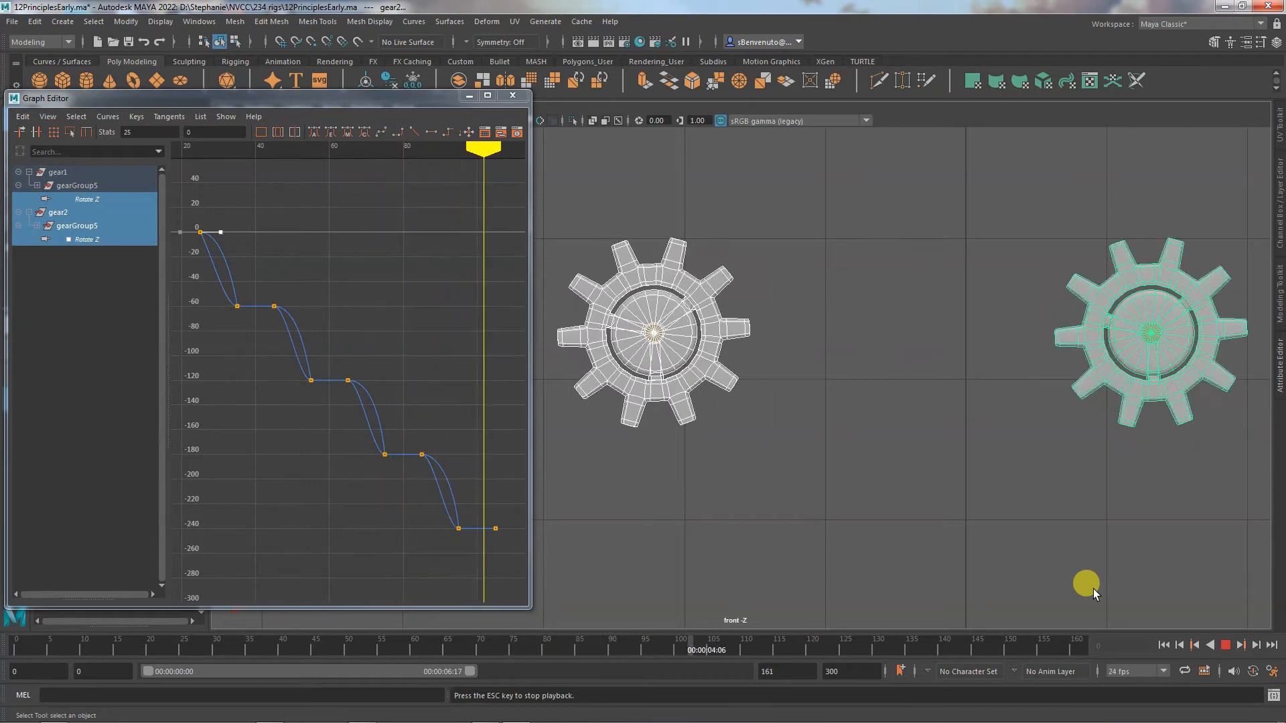
{"action": "middle_click_drag", "start_coordinate": [1130, 587], "coordinate": [755, 580], "text": "alt"}
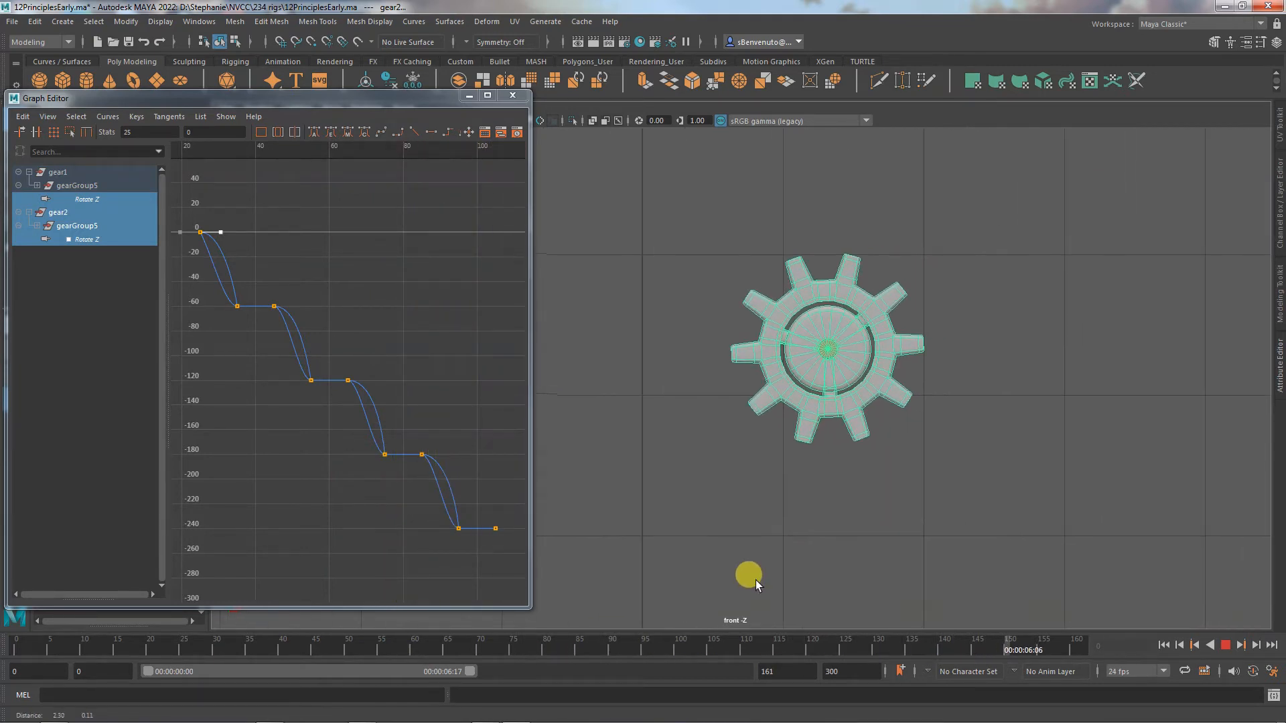
{"action": "mouse_move", "coordinate": [759, 580]}
{"action": "right_mouse_down", "text": "alt"}
{"action": "mouse_move", "coordinate": [1025, 571]}
{"action": "mouse_move", "coordinate": [1138, 585]}
{"action": "right_mouse_up", "text": "alt"}
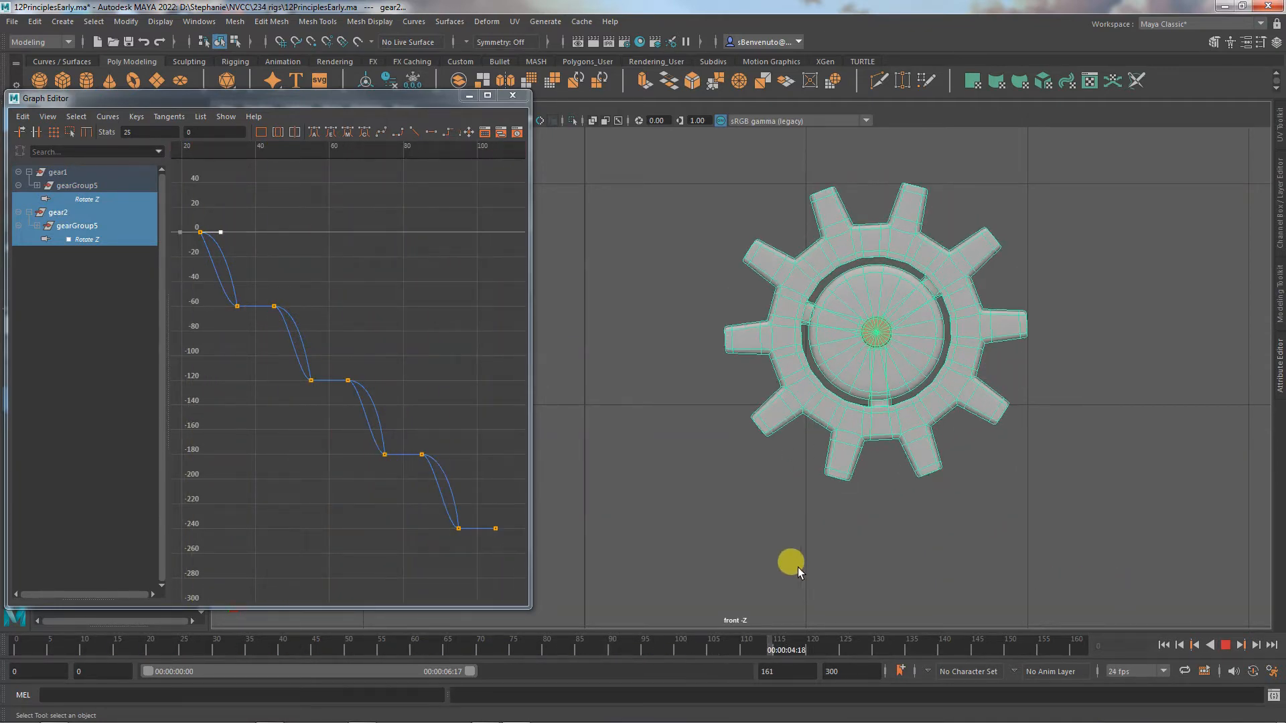
{"action": "middle_click_drag", "start_coordinate": [862, 542], "coordinate": [1054, 565], "text": "alt"}
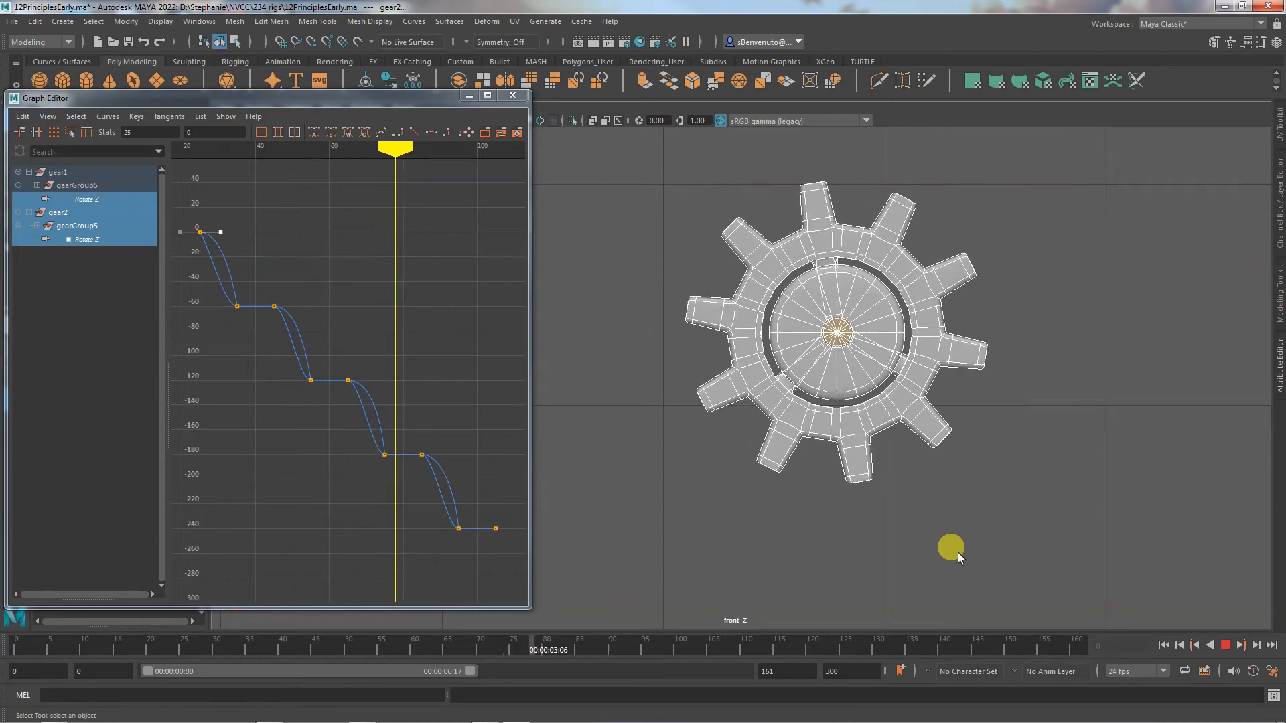
{"action": "middle_click_drag", "start_coordinate": [1011, 541], "coordinate": [580, 499], "text": "alt"}
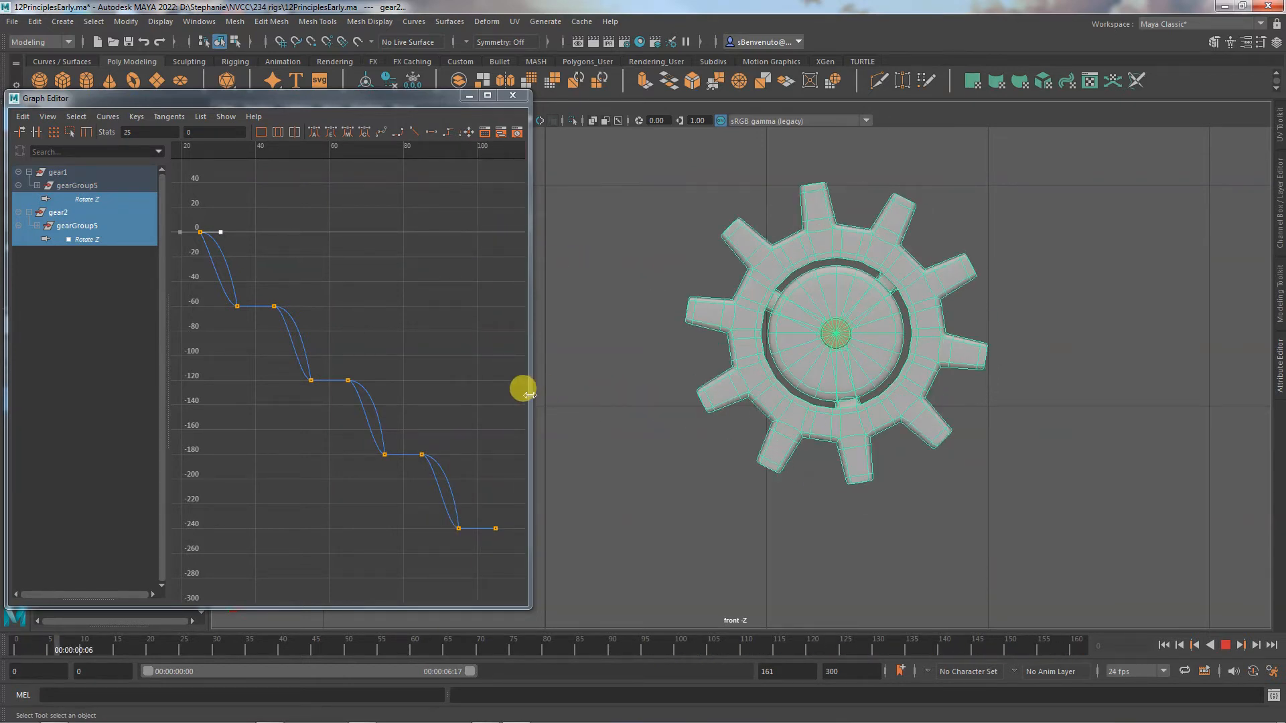
Step: Widen the Graph Editor and view gear1's and gear2's Rotate Z curves separately, then overlaid
{"action": "left_click_drag", "start_coordinate": [529, 395], "coordinate": [1056, 440]}
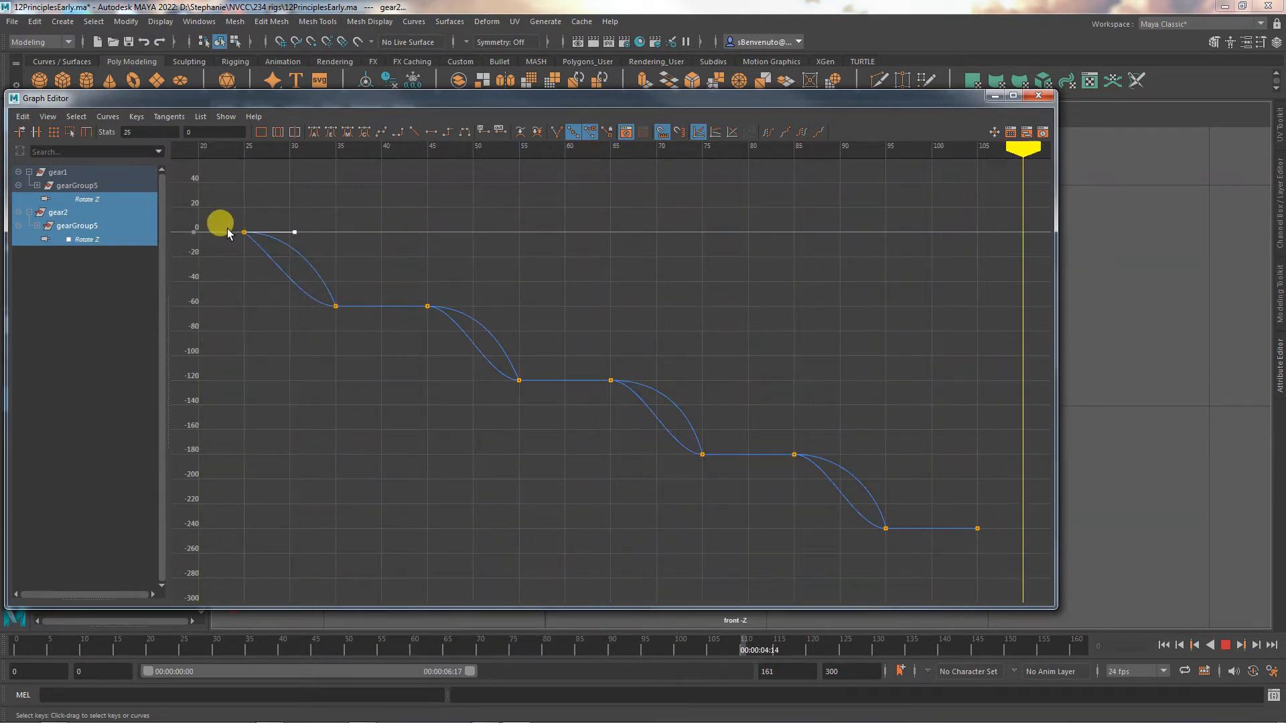
{"action": "left_click", "coordinate": [84, 199]}
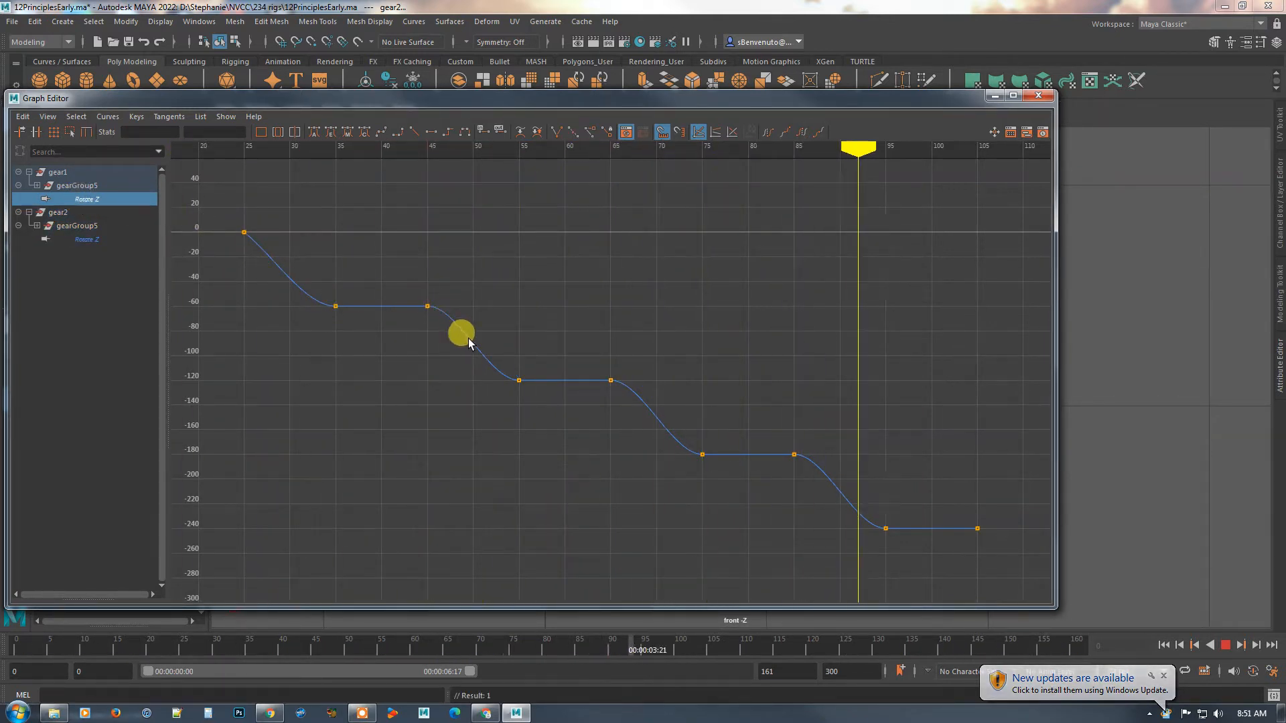
{"action": "left_click", "coordinate": [111, 236]}
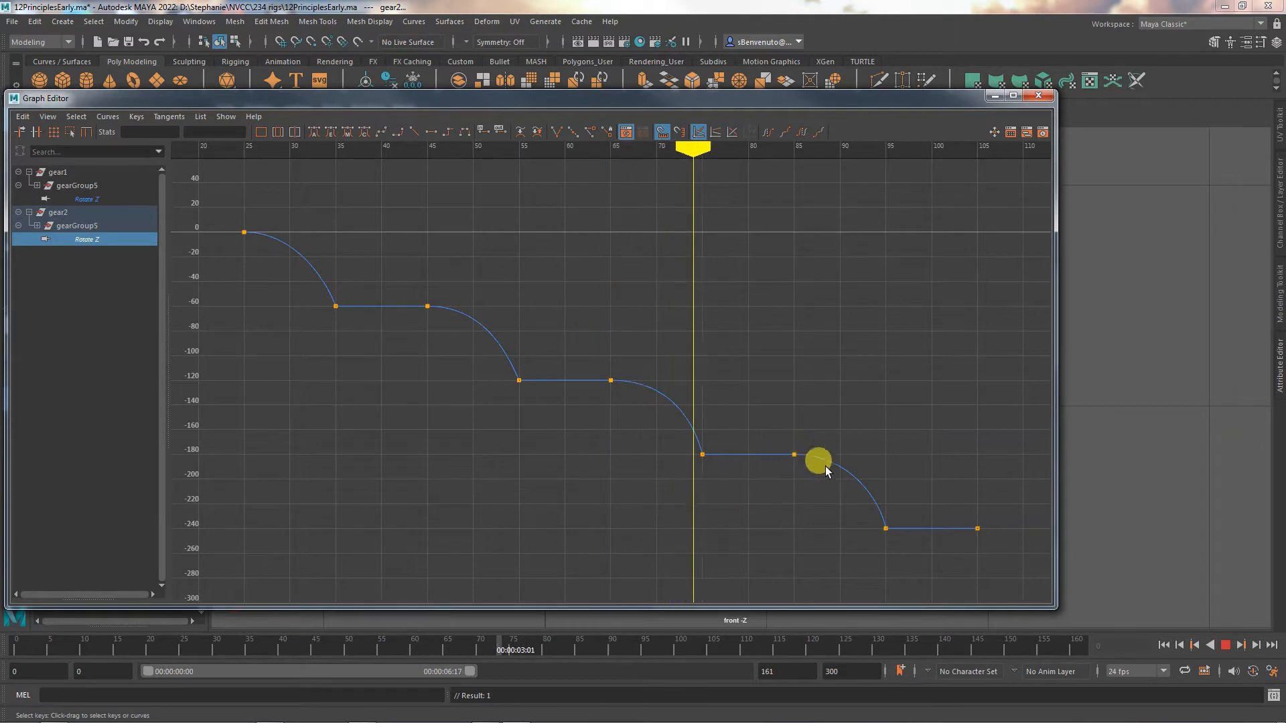
{"action": "left_click", "coordinate": [91, 202], "text": "shift"}
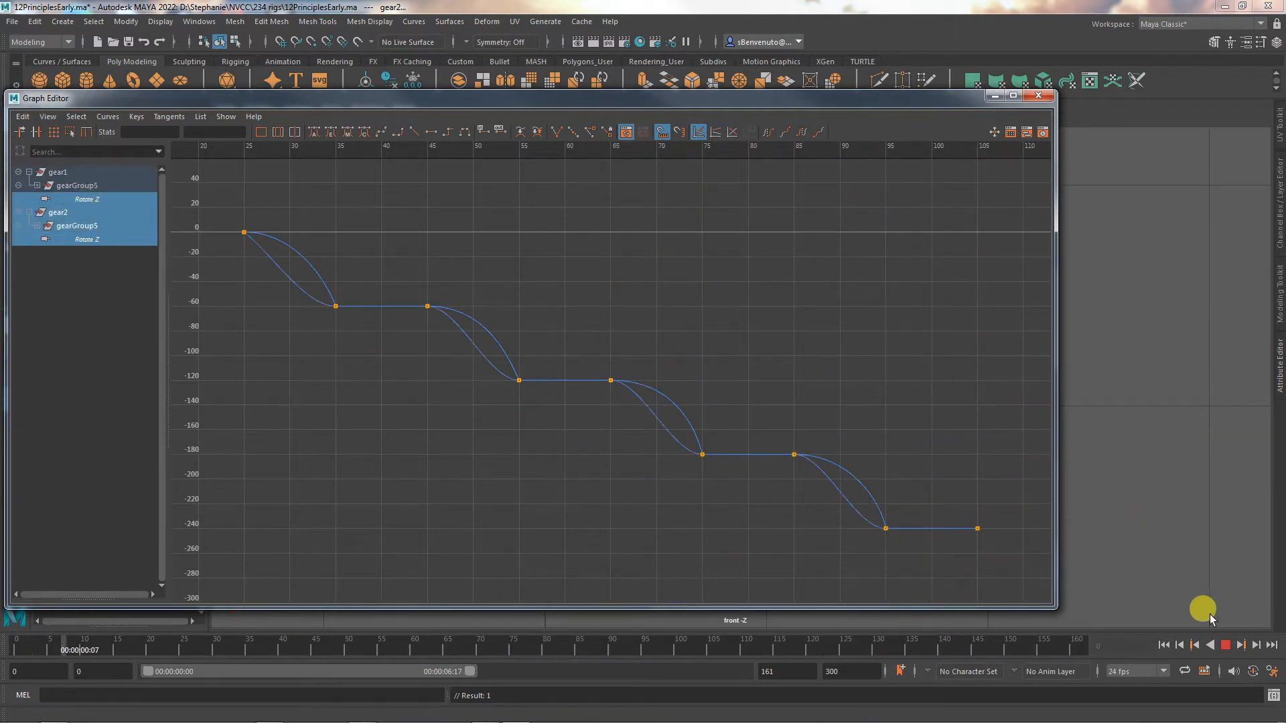
Step: Stop playback and examine how the two Rotate Z curves differ between frames 65 and 75
{"action": "left_click", "coordinate": [1224, 644]}
{"action": "left_click", "coordinate": [535, 433]}
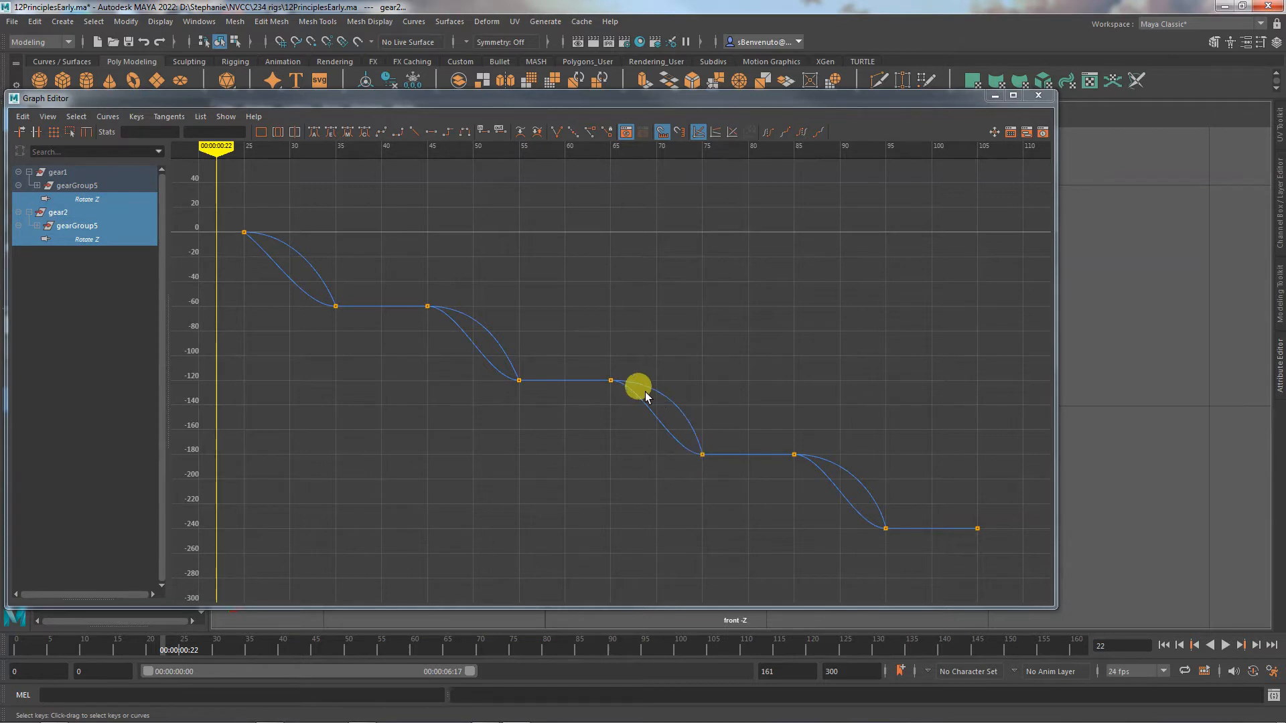
{"action": "left_click", "coordinate": [611, 380]}
{"action": "scroll", "coordinate": [608, 459], "scroll_direction": "up", "scroll_amount": 6}
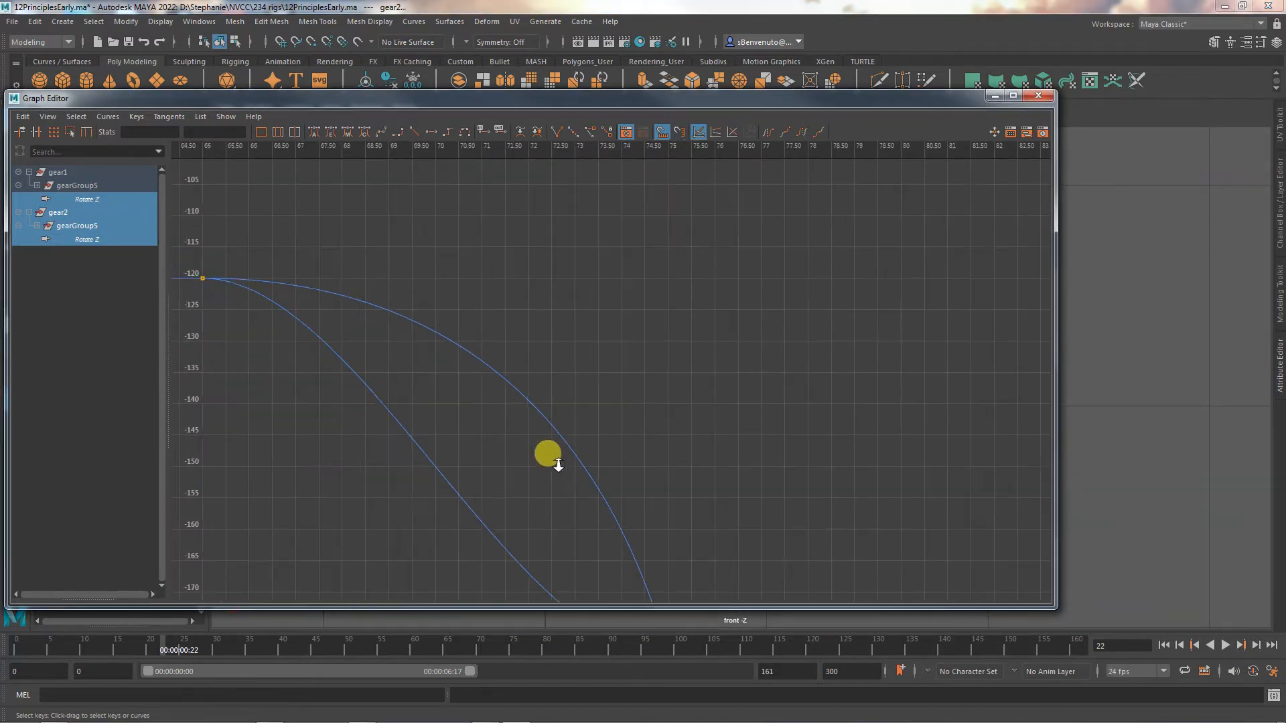
{"action": "middle_click_drag", "start_coordinate": [517, 460], "coordinate": [539, 445], "text": "alt"}
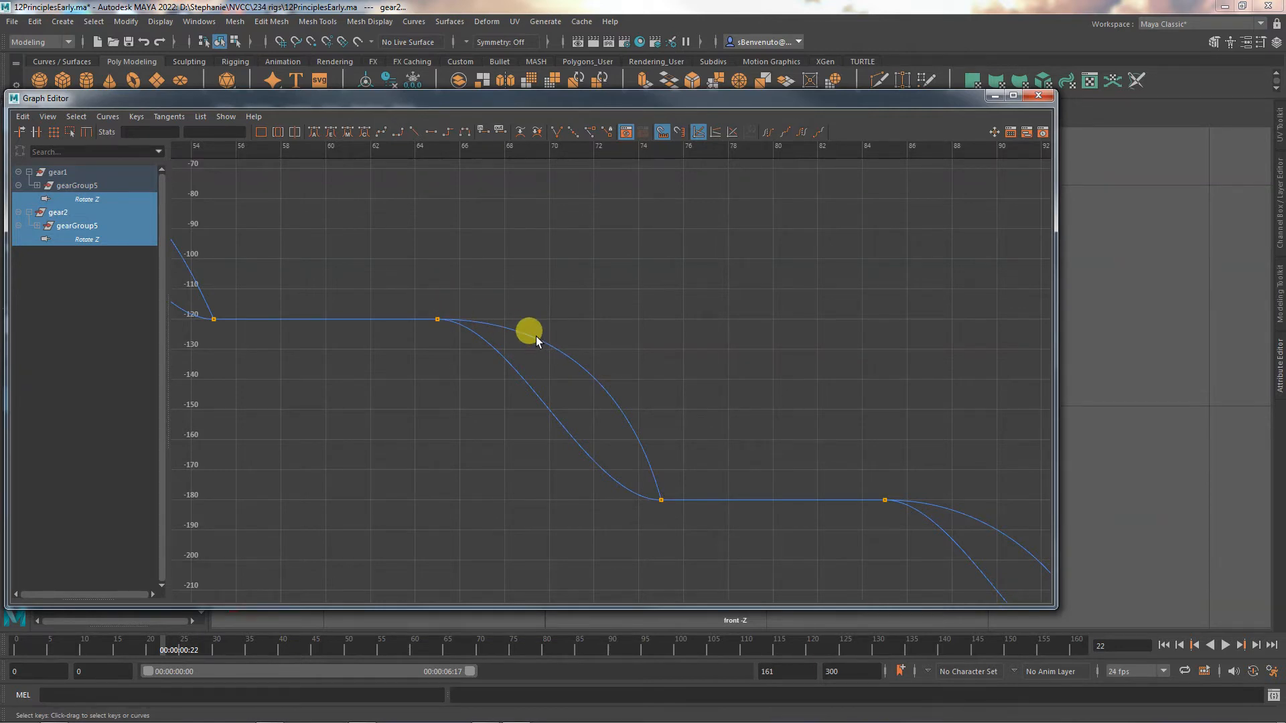
Step: Display only gear2's Rotate Z curve and narrow the Graph Editor, leaving the gear and the frames after the last key in view
{"action": "left_click", "coordinate": [119, 241]}
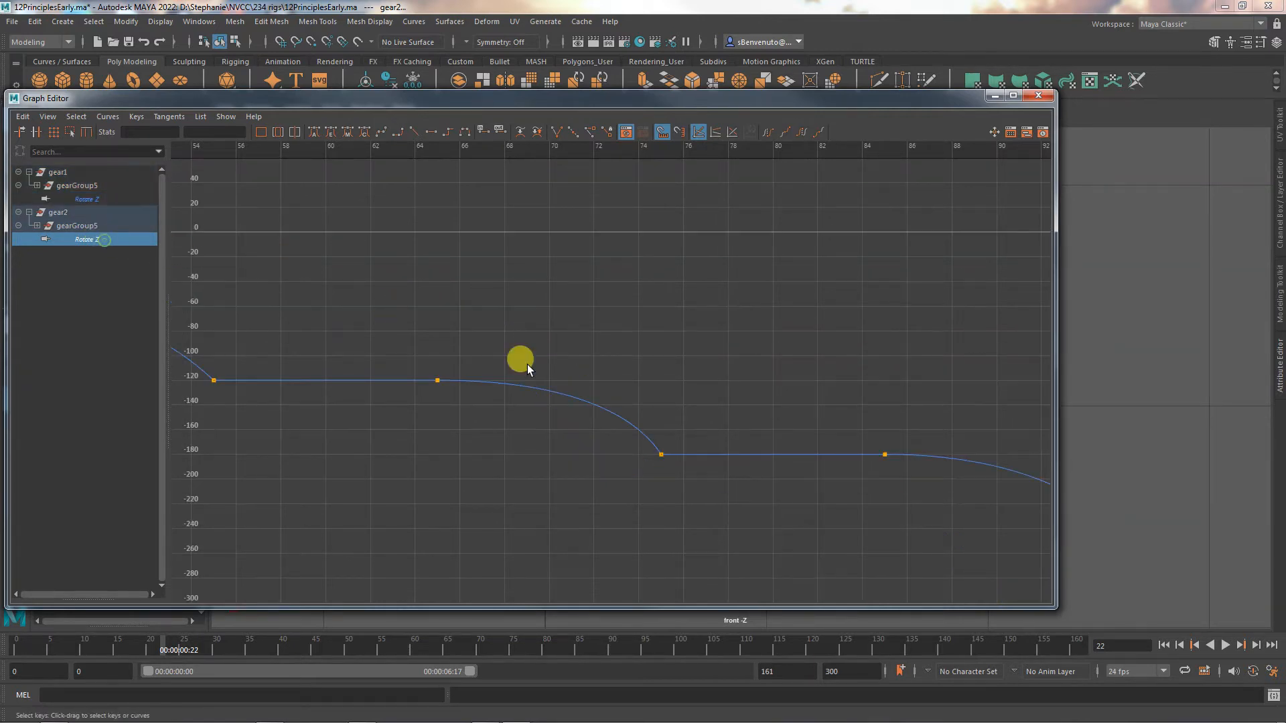
{"action": "scroll", "coordinate": [613, 425], "scroll_direction": "down", "scroll_amount": 6}
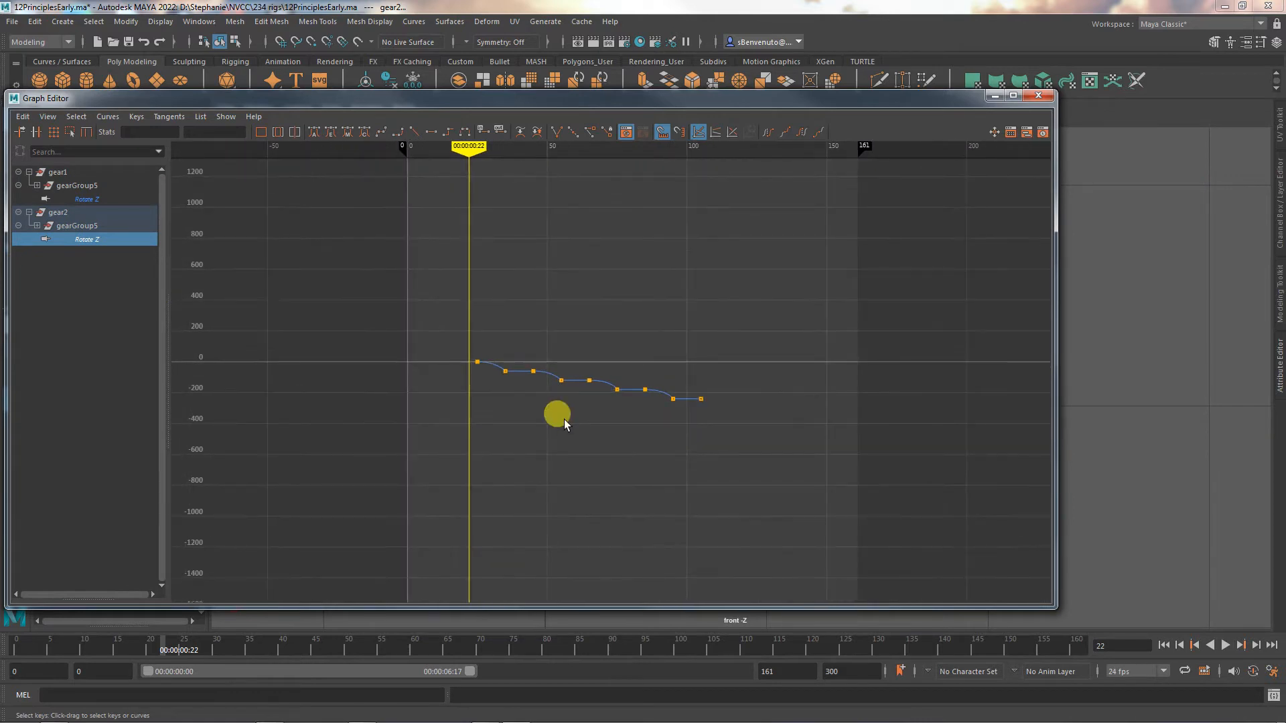
{"action": "key", "text": "f"}
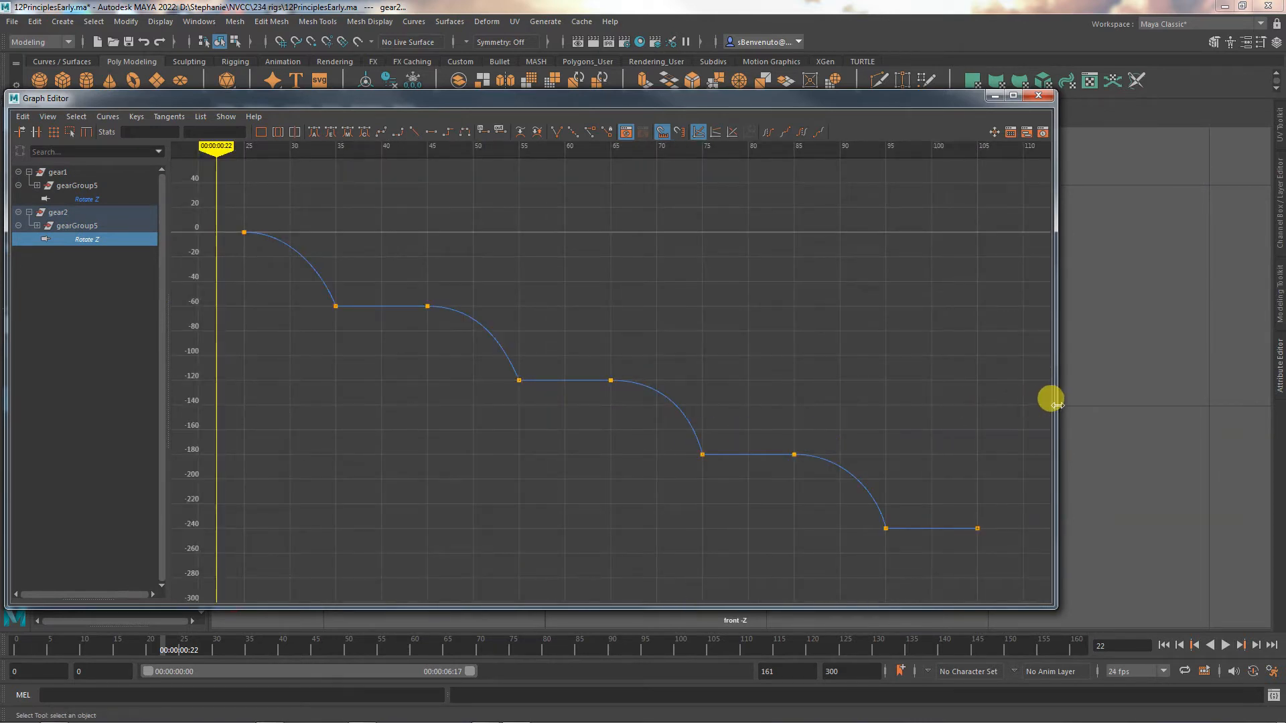
{"action": "left_click_drag", "start_coordinate": [1057, 405], "coordinate": [665, 410]}
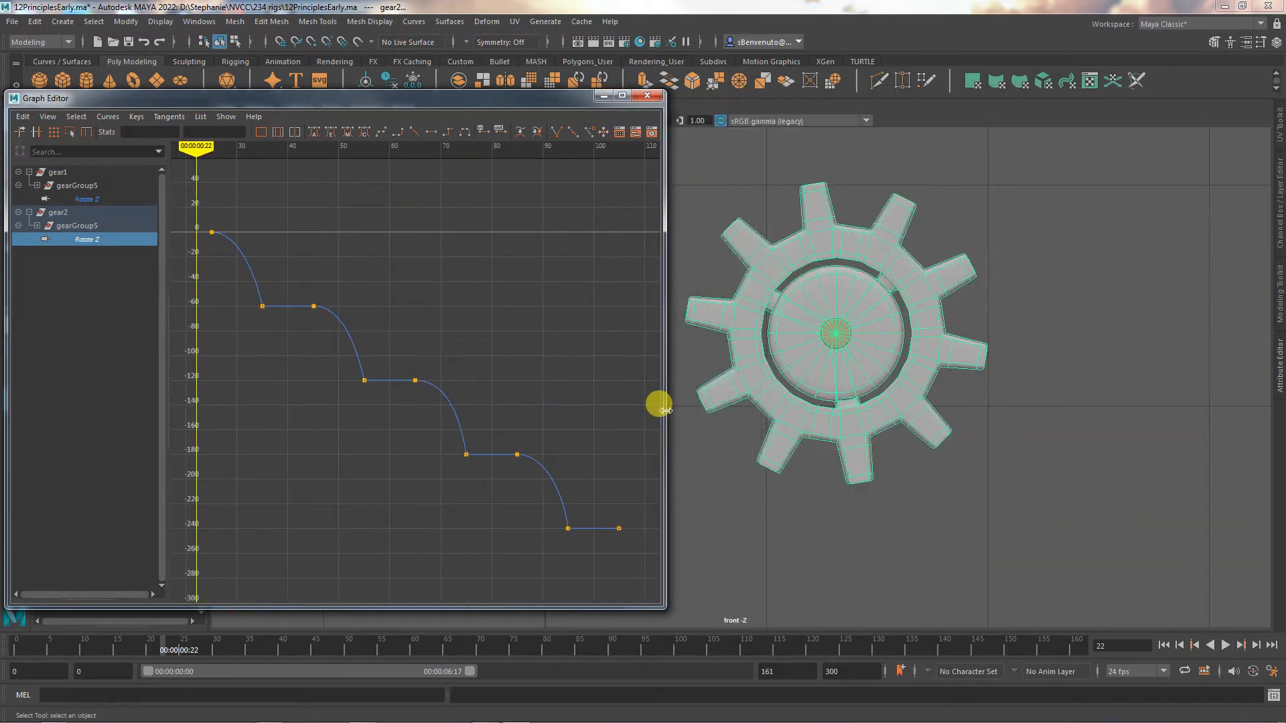
{"action": "middle_click_drag", "start_coordinate": [560, 415], "coordinate": [525, 390], "text": "alt"}
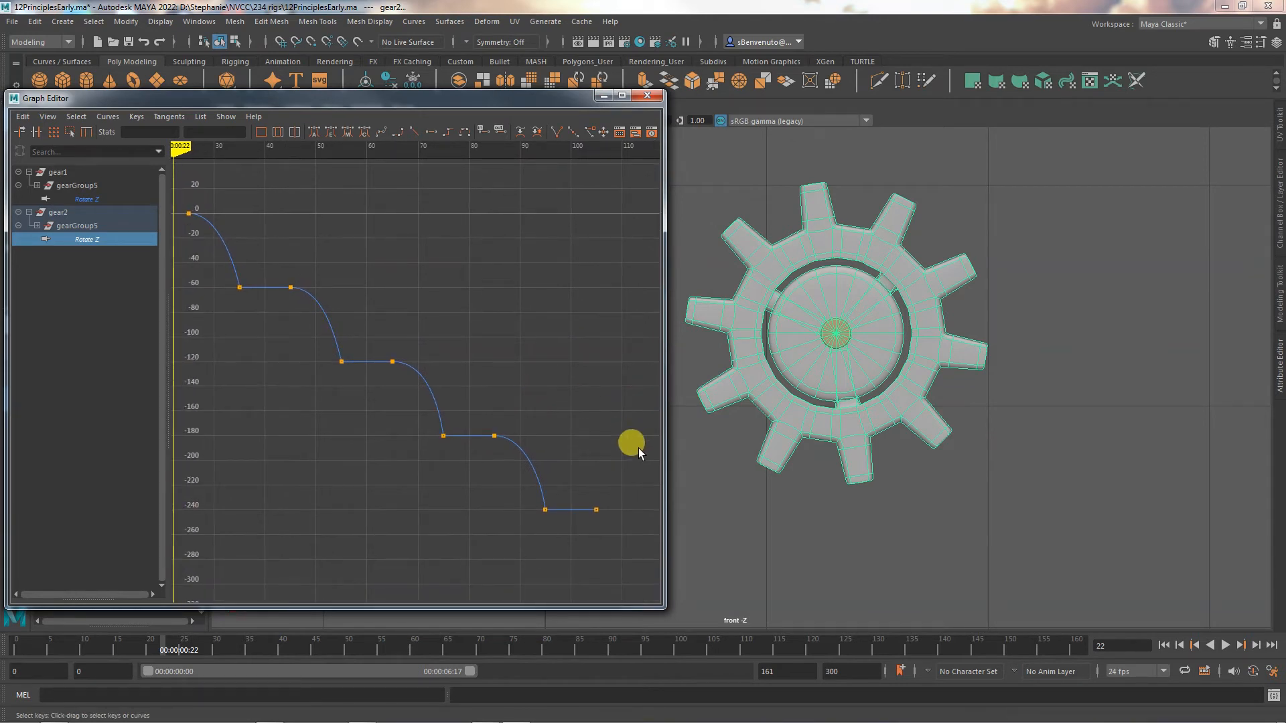
{"action": "right_click_drag", "start_coordinate": [638, 448], "coordinate": [532, 397], "text": "alt"}
{"action": "middle_click_drag", "start_coordinate": [532, 397], "coordinate": [522, 383], "text": "alt"}
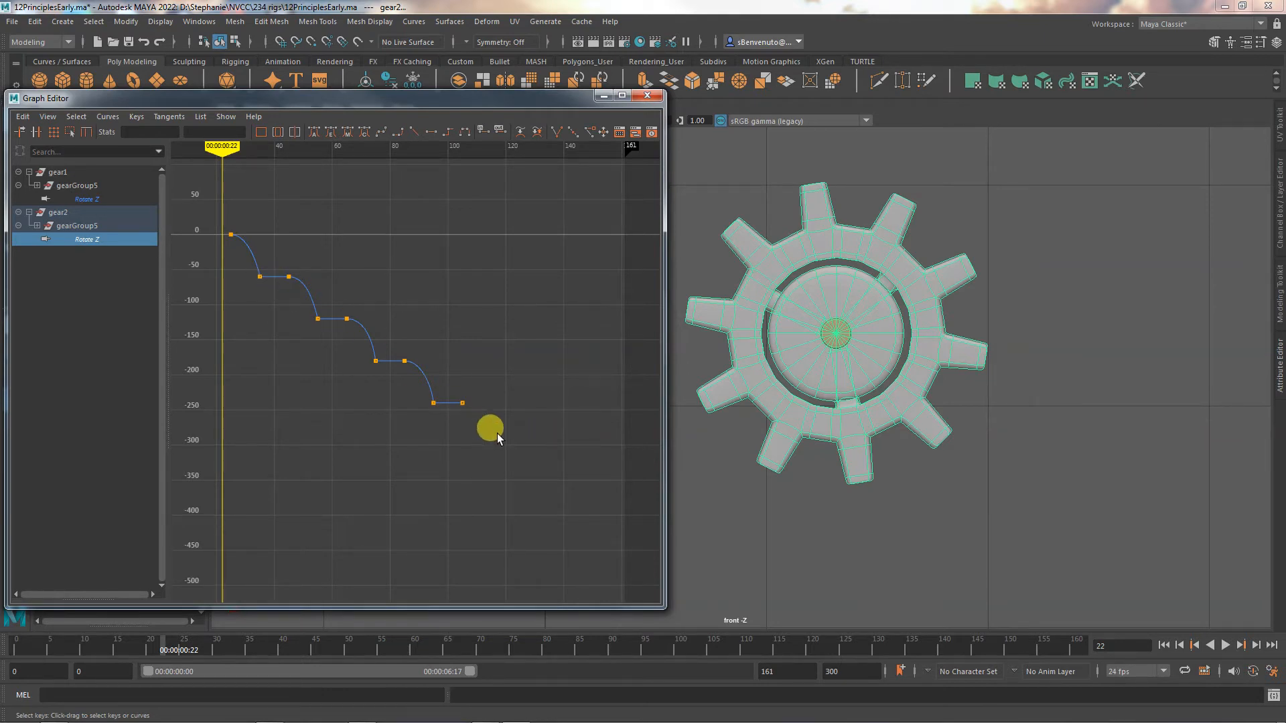
{"action": "left_click", "coordinate": [799, 423]}
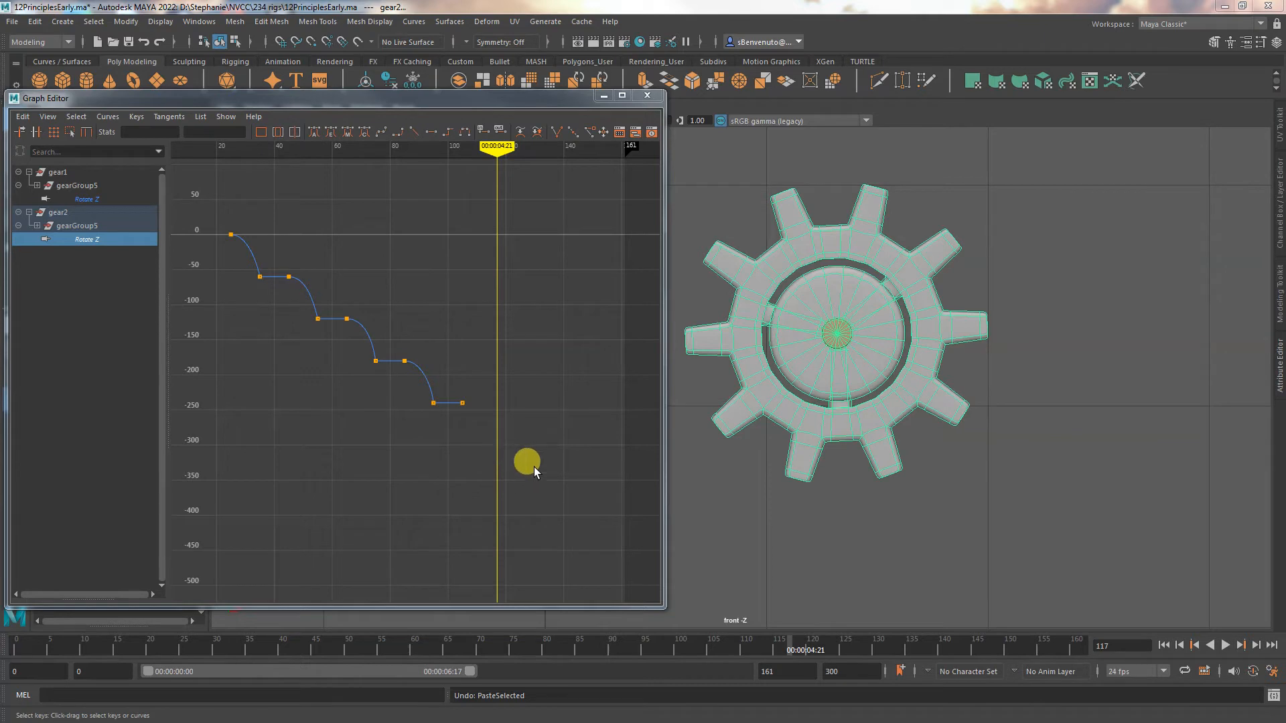
Step: Select all keys on gear2's Rotate Z curve from frame 25 to 105 and copy them
{"action": "left_click_drag", "start_coordinate": [216, 218], "coordinate": [497, 445]}
{"action": "left_click", "coordinate": [439, 443]}
{"action": "left_click", "coordinate": [473, 409]}
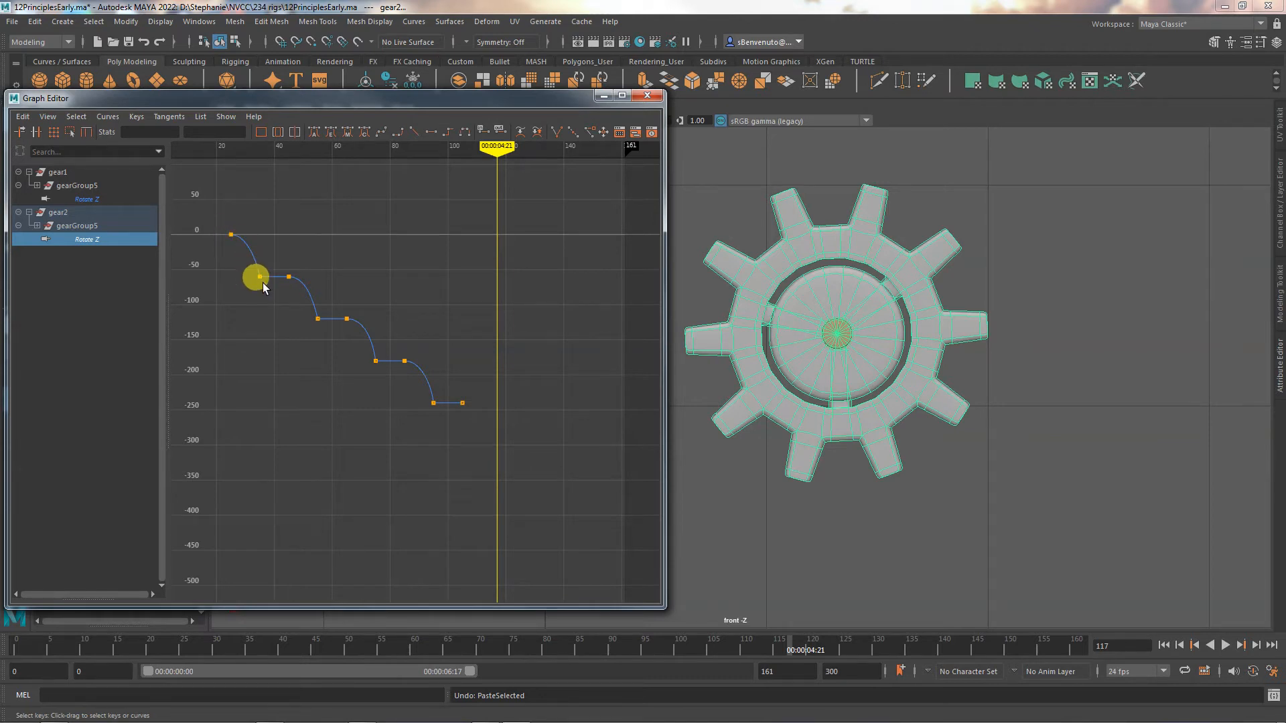
{"action": "left_click_drag", "start_coordinate": [186, 201], "coordinate": [250, 253]}
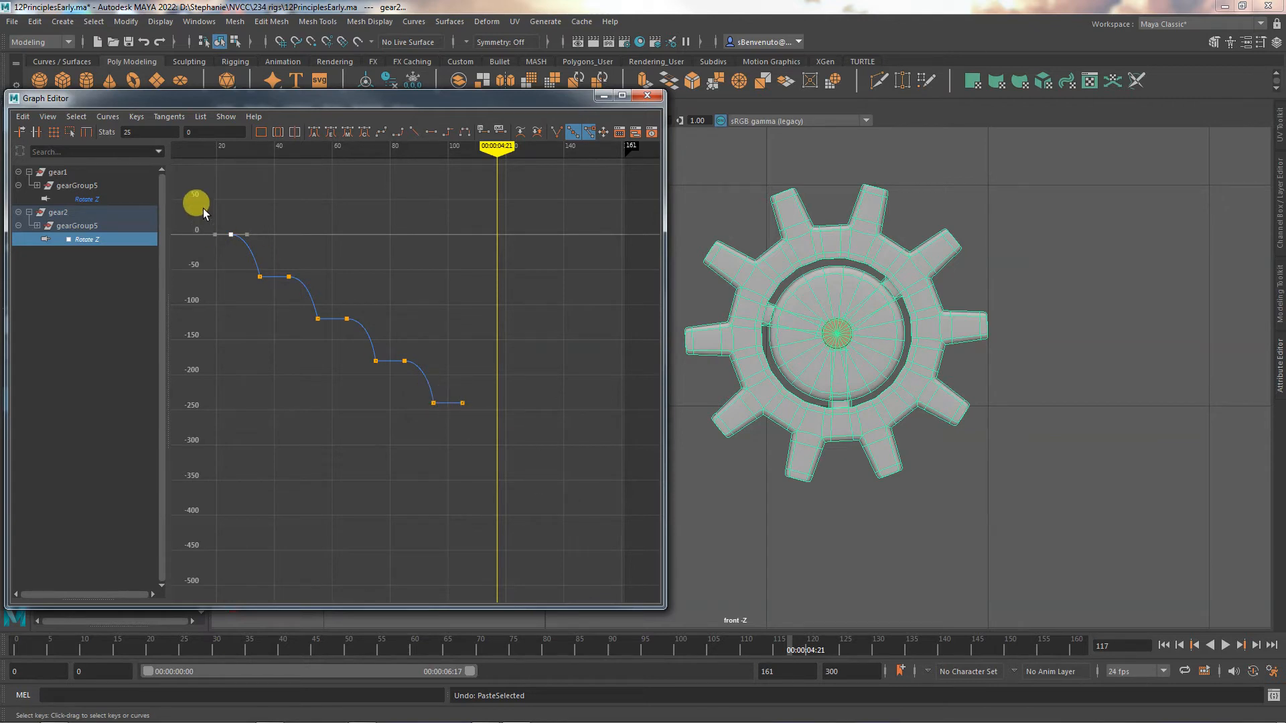
{"action": "left_click_drag", "start_coordinate": [203, 208], "coordinate": [483, 427]}
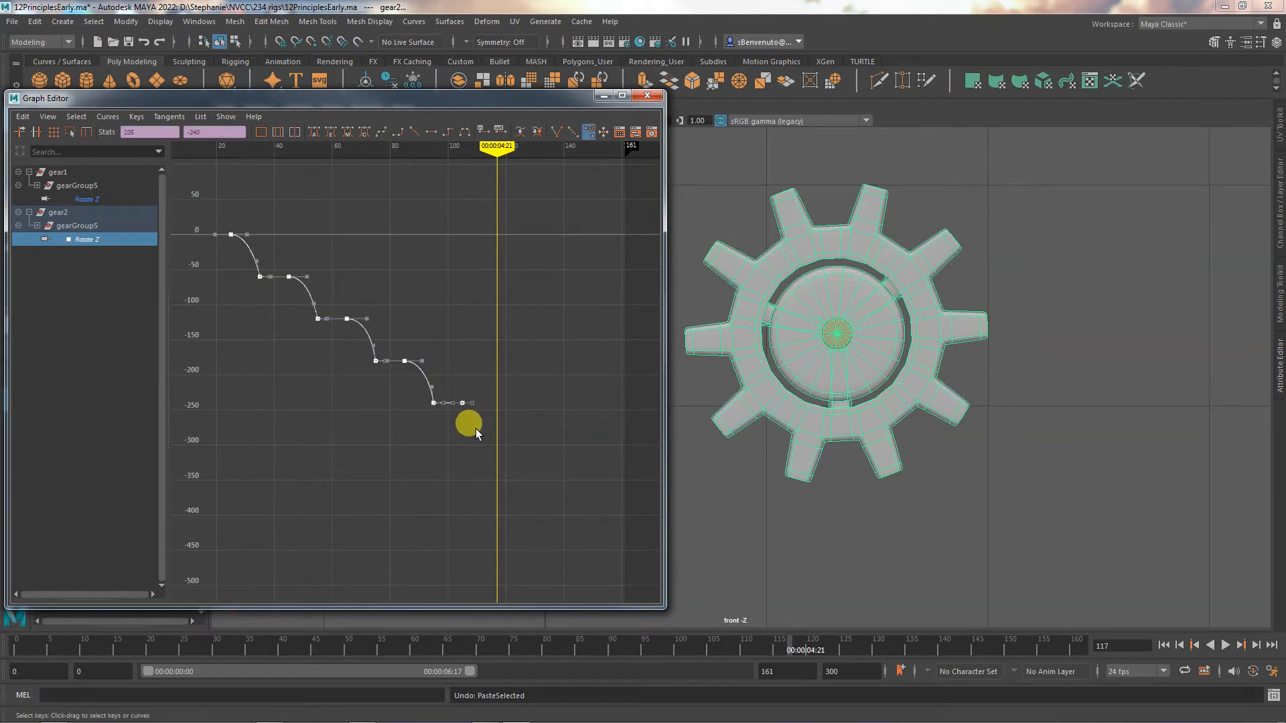
{"action": "key", "text": "ctrl+c"}
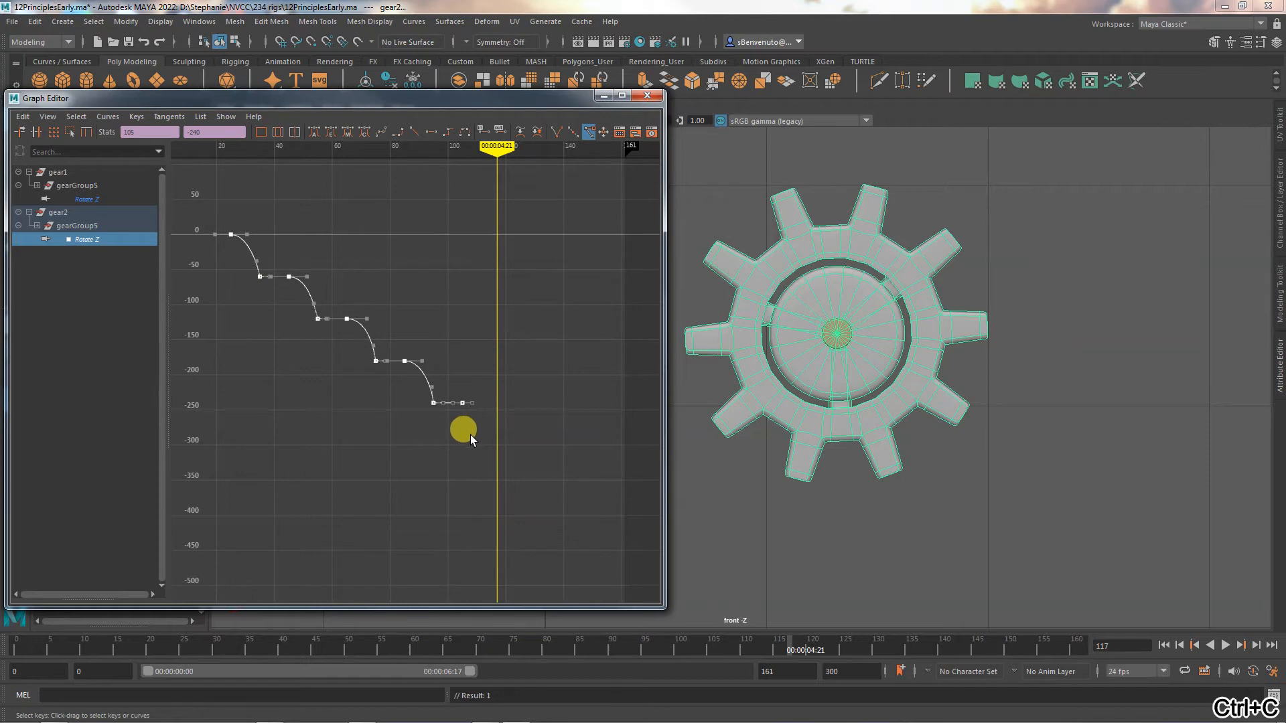
{"action": "left_click", "coordinate": [23, 117]}
{"action": "left_click", "coordinate": [379, 261]}
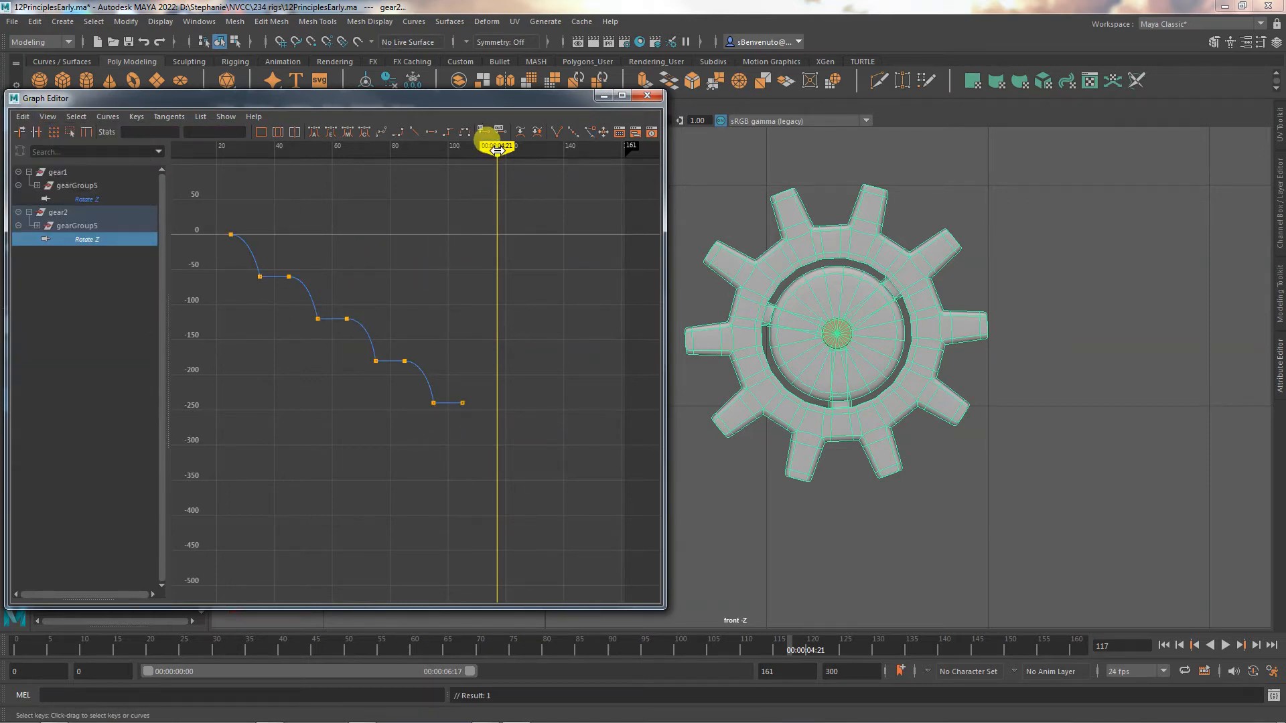
Step: Set the current time to frame 115 and paste the copied Rotate Z keys there
{"action": "mouse_move", "coordinate": [497, 150]}
{"action": "left_mouse_down"}
{"action": "mouse_move", "coordinate": [430, 151]}
{"action": "mouse_move", "coordinate": [505, 151]}
{"action": "mouse_move", "coordinate": [491, 153]}
{"action": "left_mouse_up"}
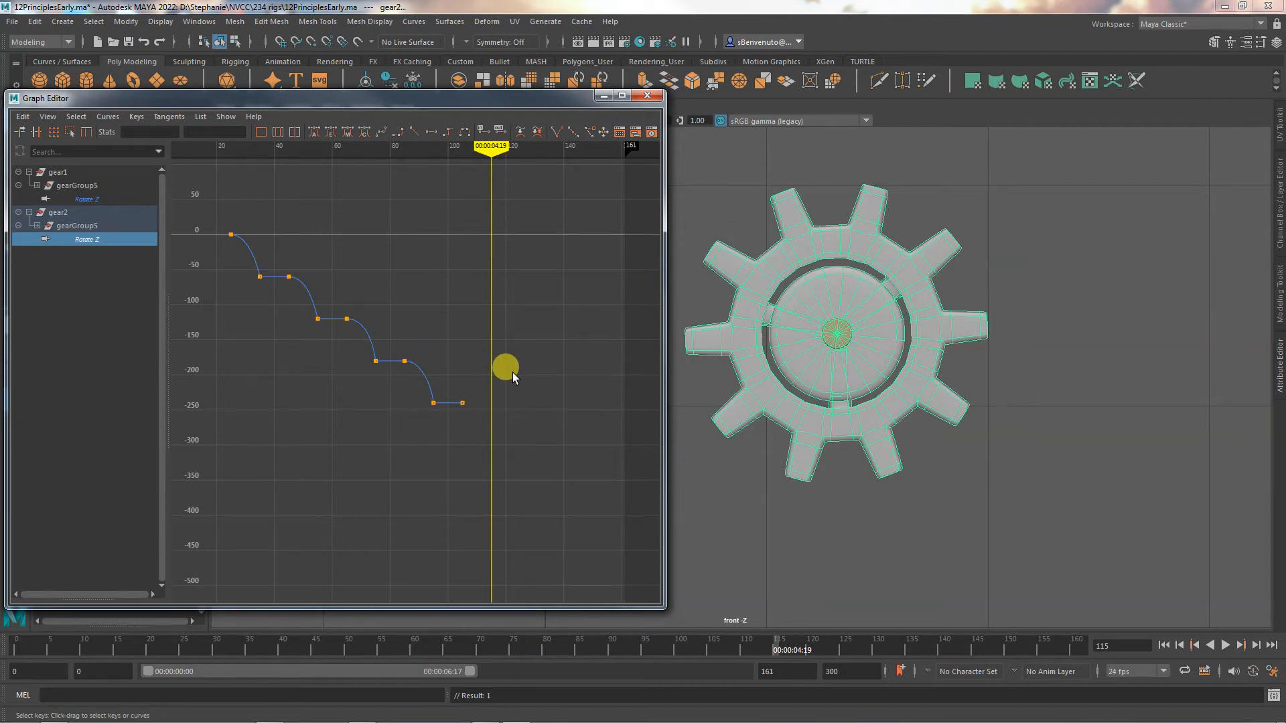
{"action": "key", "text": "ctrl+v"}
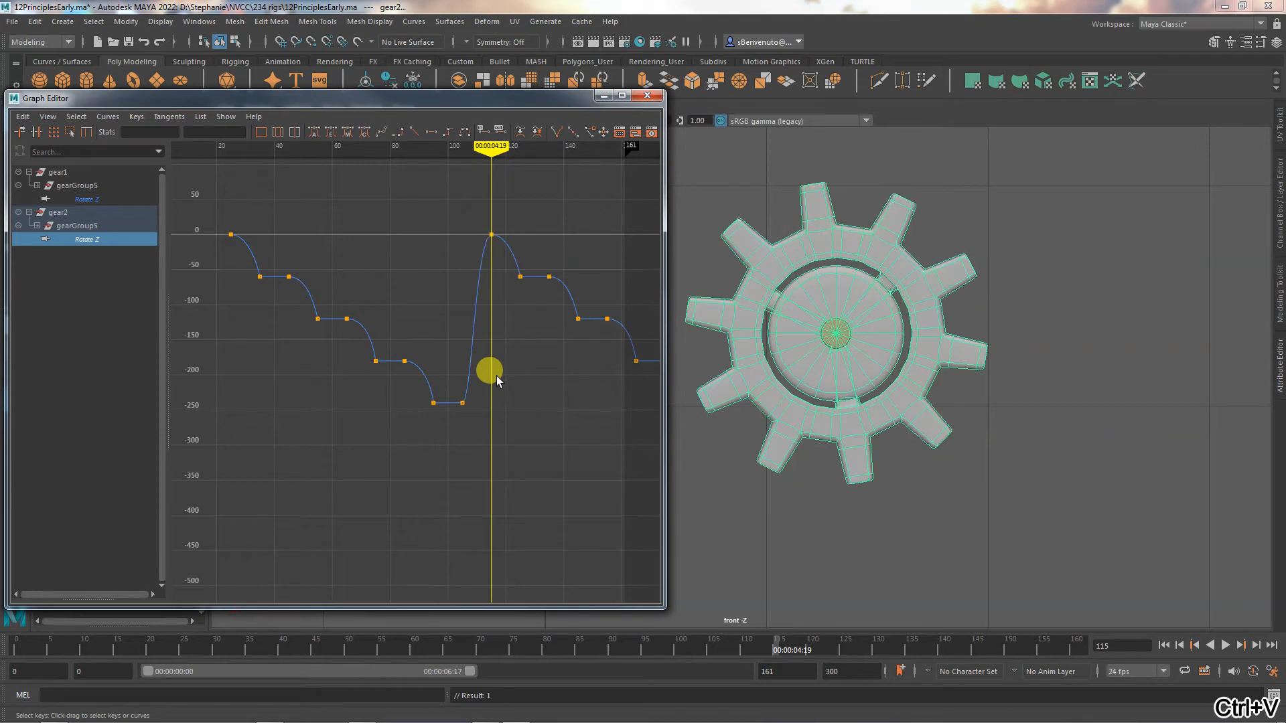
Step: Select the pasted keys from frame 115 onward and lower them about 299 in value to continue the descending steps
{"action": "middle_click_drag", "start_coordinate": [513, 380], "coordinate": [384, 424], "text": "alt"}
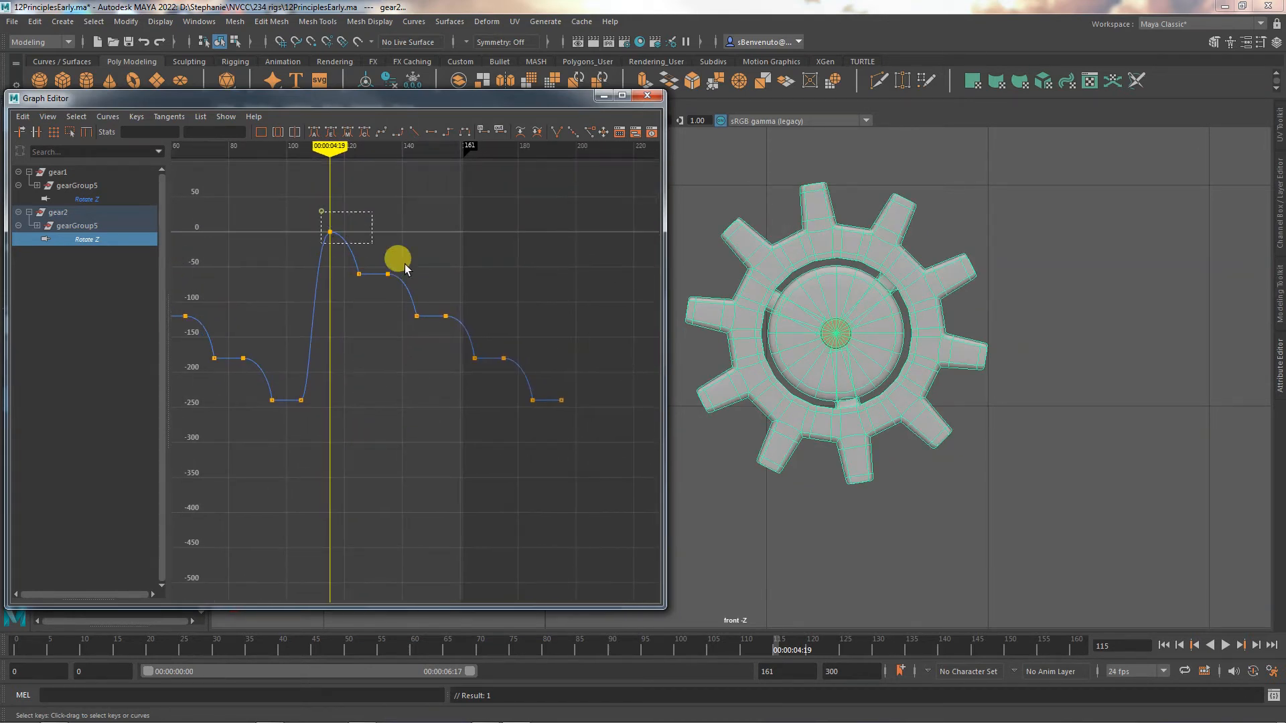
{"action": "left_click_drag", "start_coordinate": [404, 264], "coordinate": [597, 440]}
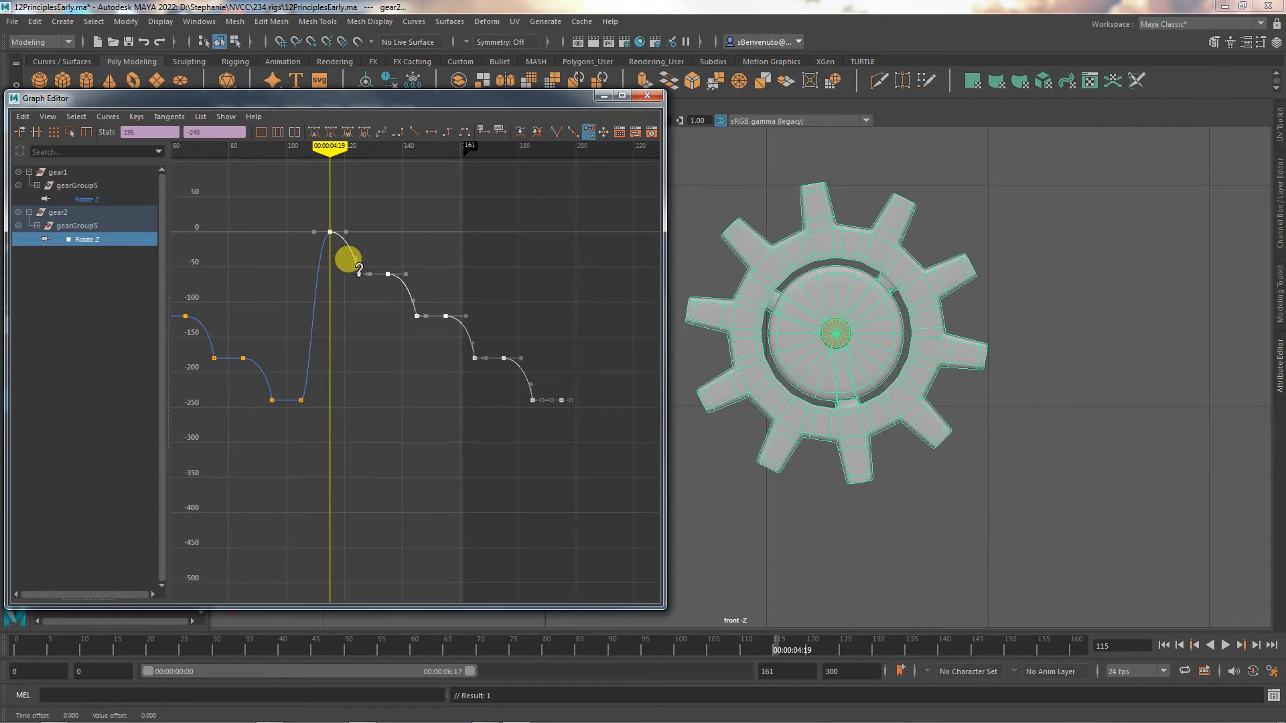
{"action": "left_click_drag", "start_coordinate": [360, 279], "coordinate": [371, 441], "text": "shift"}
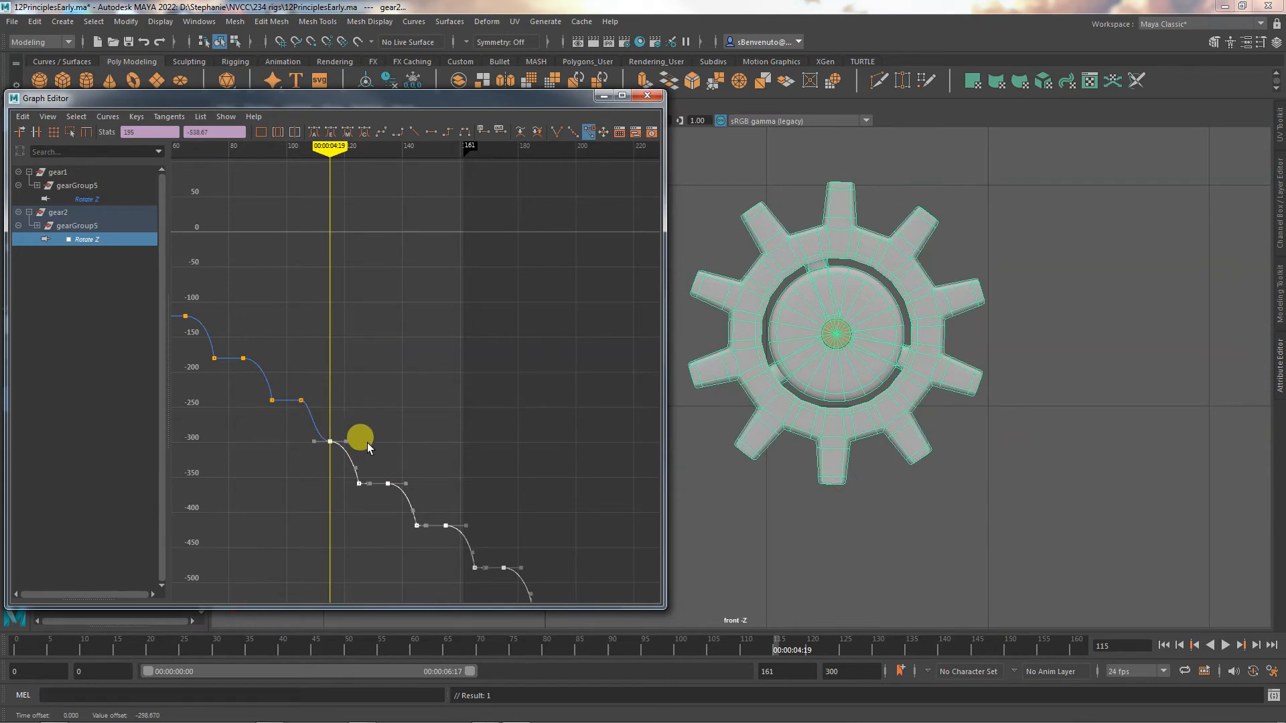
{"action": "middle_click_drag", "start_coordinate": [374, 438], "coordinate": [449, 365], "text": "alt"}
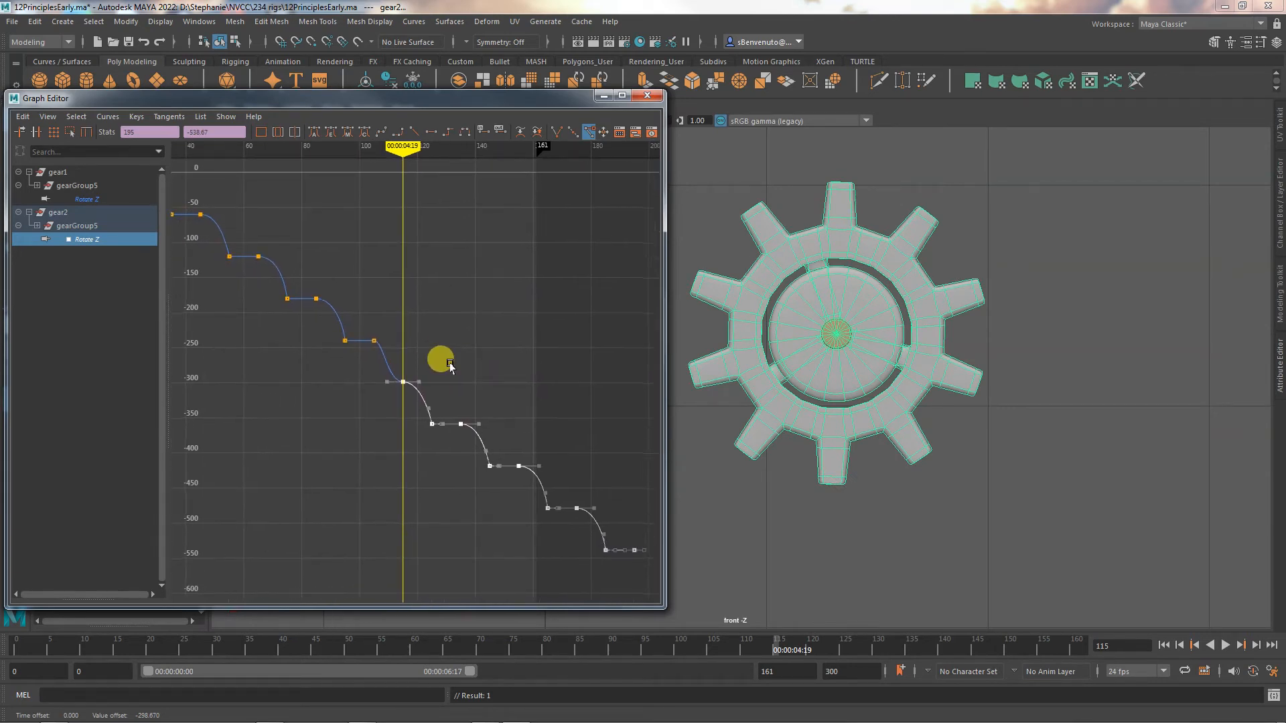
Step: Undo the move and paste of the copied keys and set the current time to frame 105, on the curve's last key
{"action": "key", "text": "ctrl+z"}
{"action": "key", "text": "ctrl+z"}
{"action": "key", "text": "ctrl+z"}
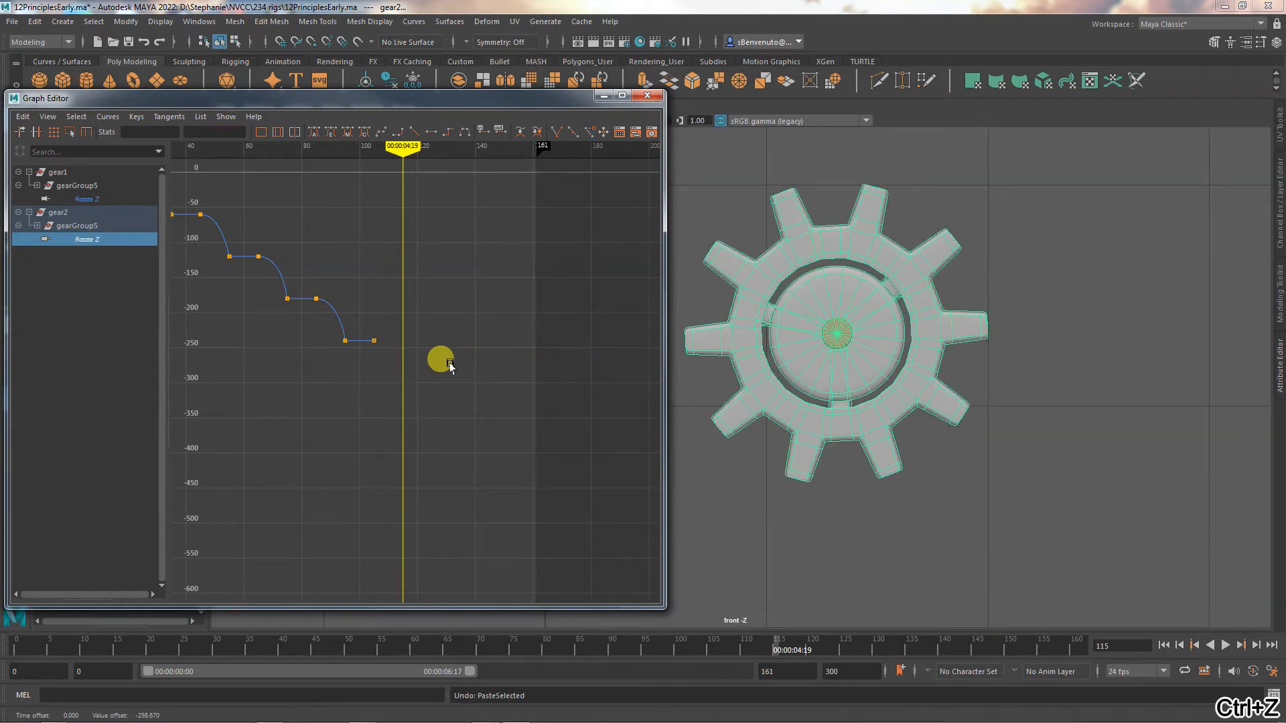
{"action": "mouse_move", "coordinate": [379, 145]}
{"action": "left_mouse_down"}
{"action": "mouse_move", "coordinate": [394, 135]}
{"action": "mouse_move", "coordinate": [365, 138]}
{"action": "left_mouse_up"}
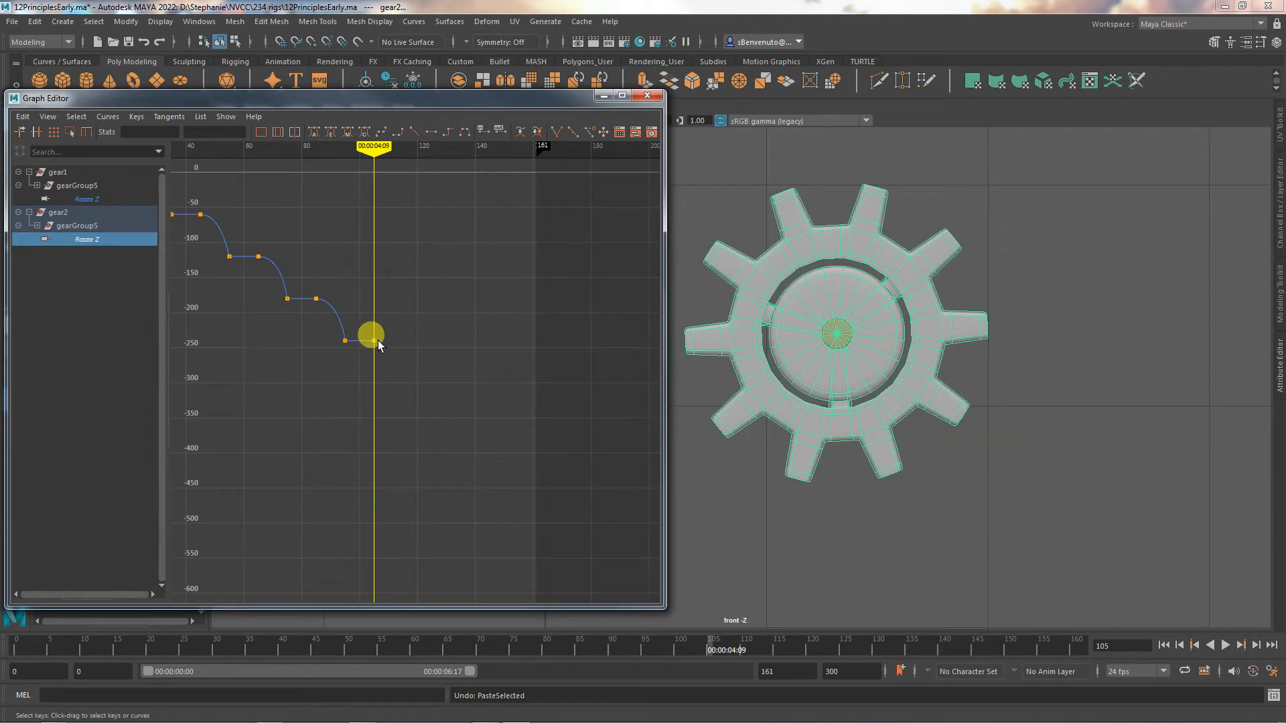
Step: Paste the copied Rotate Z keys at frame 105 and lower the pasted keys about 240 to continue the descending steps
{"action": "key", "text": "ctrl+v"}
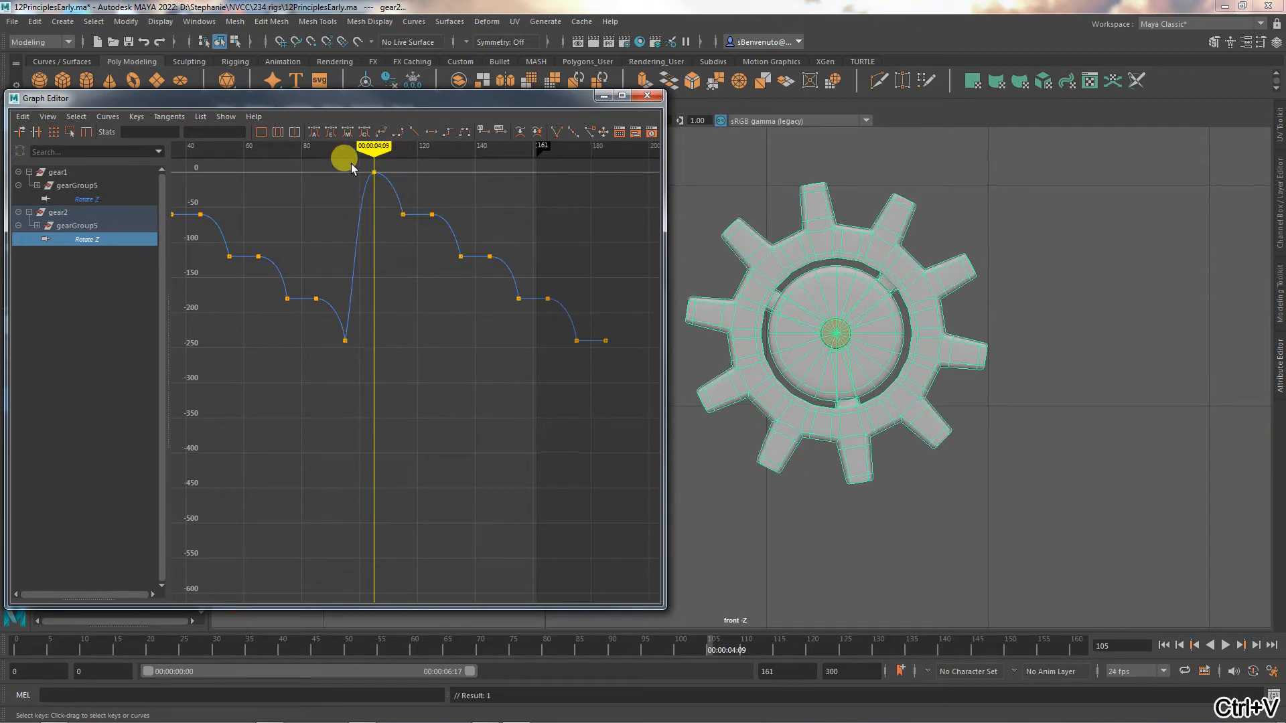
{"action": "left_click_drag", "start_coordinate": [348, 162], "coordinate": [628, 368]}
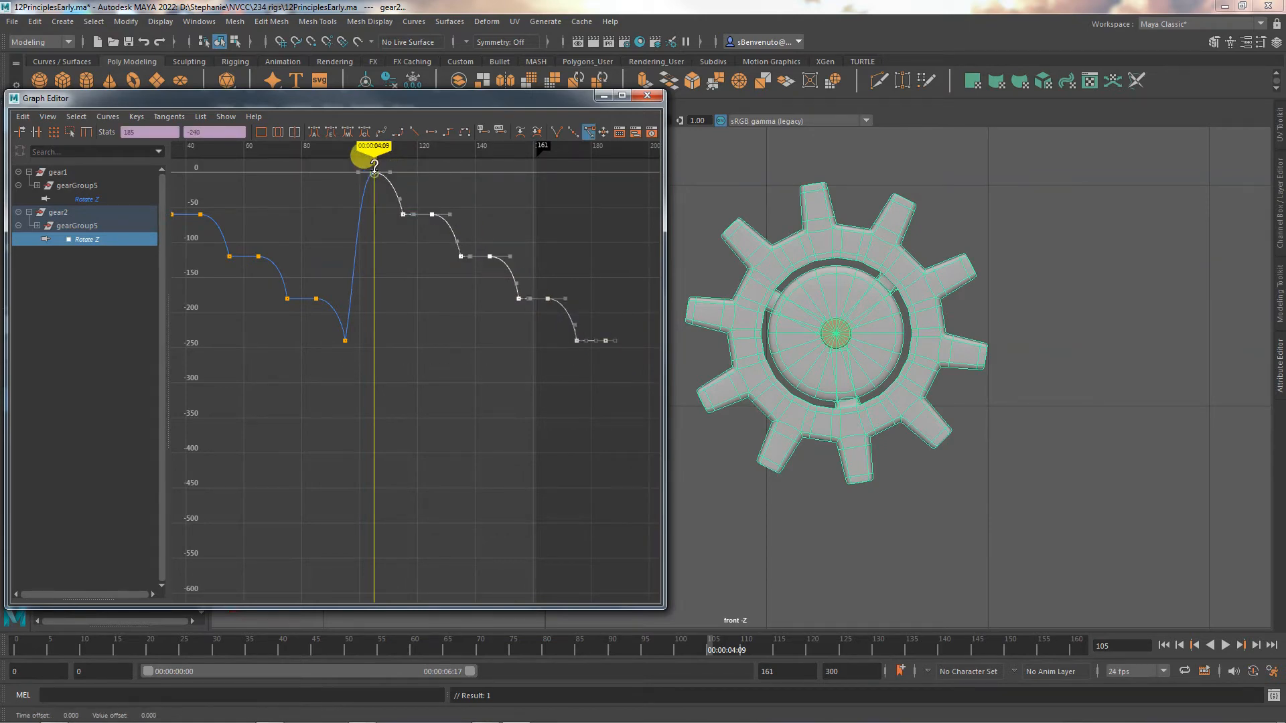
{"action": "left_click_drag", "start_coordinate": [374, 176], "coordinate": [386, 343], "text": "shift"}
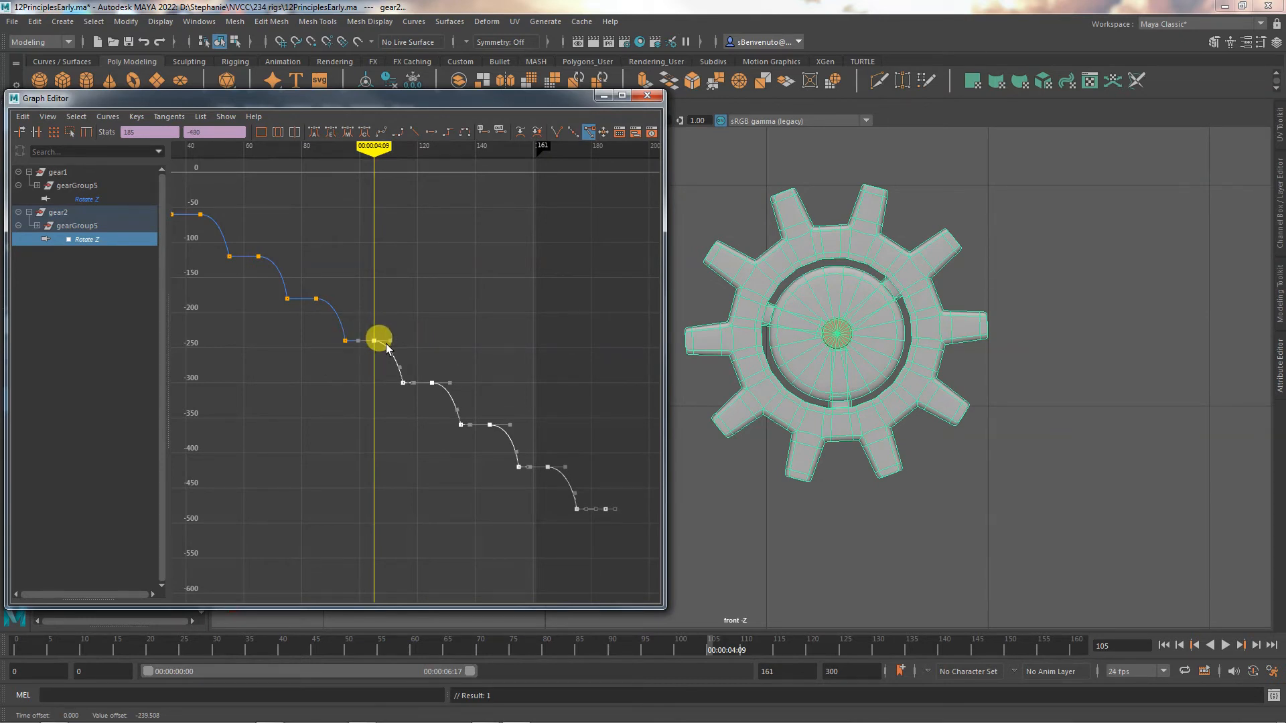
{"action": "left_click", "coordinate": [453, 303]}
{"action": "mouse_move", "coordinate": [374, 146]}
{"action": "left_mouse_down"}
{"action": "mouse_move", "coordinate": [540, 150]}
{"action": "mouse_move", "coordinate": [586, 176]}
{"action": "mouse_move", "coordinate": [445, 150]}
{"action": "mouse_move", "coordinate": [373, 154]}
{"action": "left_mouse_up"}
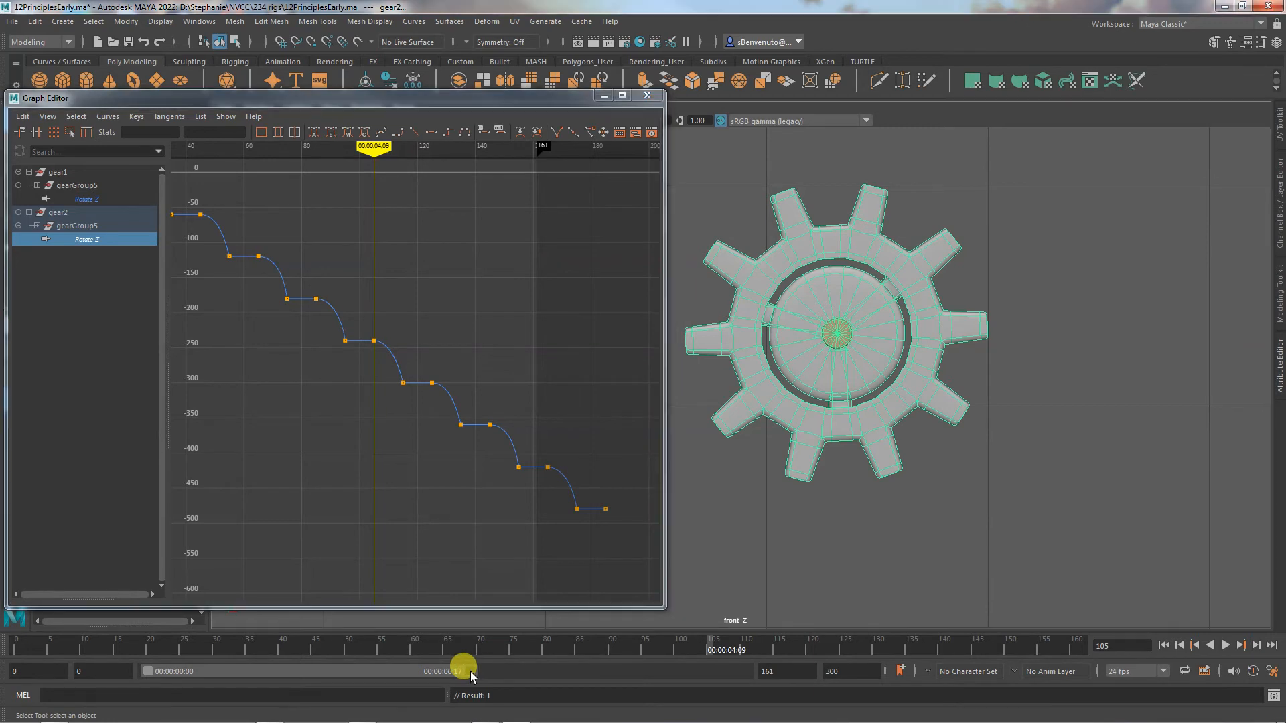
Step: Extend the playback range to frame 187, and undo it together with the move and paste of the copied keys
{"action": "left_click_drag", "start_coordinate": [471, 672], "coordinate": [523, 670]}
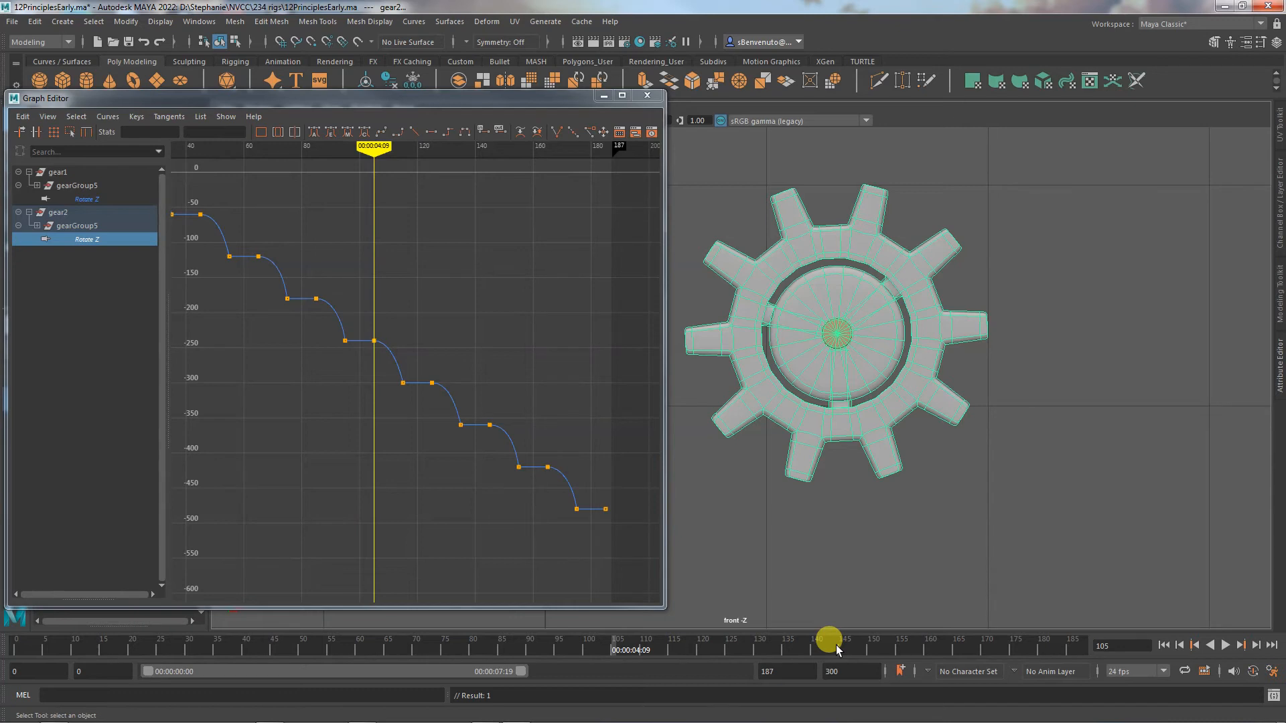
{"action": "key", "text": "ctrl+z"}
{"action": "key", "text": "ctrl+z"}
{"action": "key", "text": "ctrl+z"}
{"action": "key", "text": "ctrl+z"}
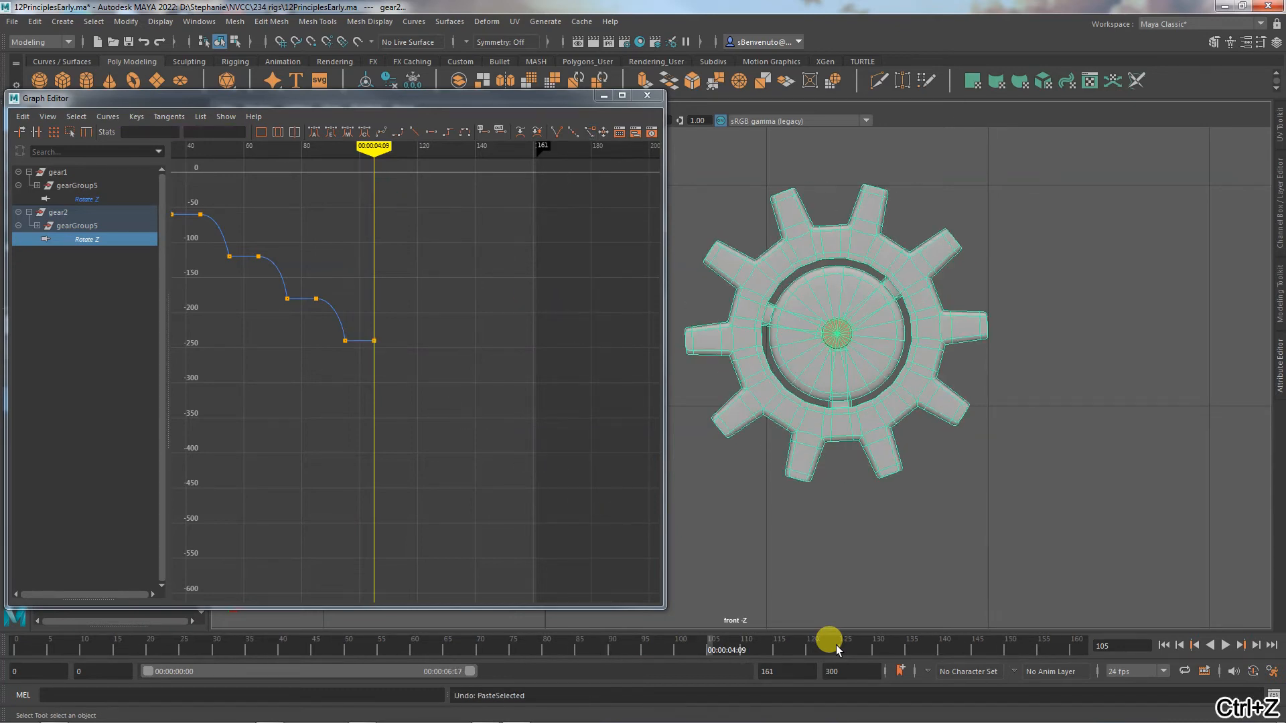
Step: Select all of gear2's Rotate Z keys from frame 25 to 105, copy them again and clear the selection
{"action": "middle_click_drag", "start_coordinate": [520, 442], "coordinate": [568, 497], "text": "alt"}
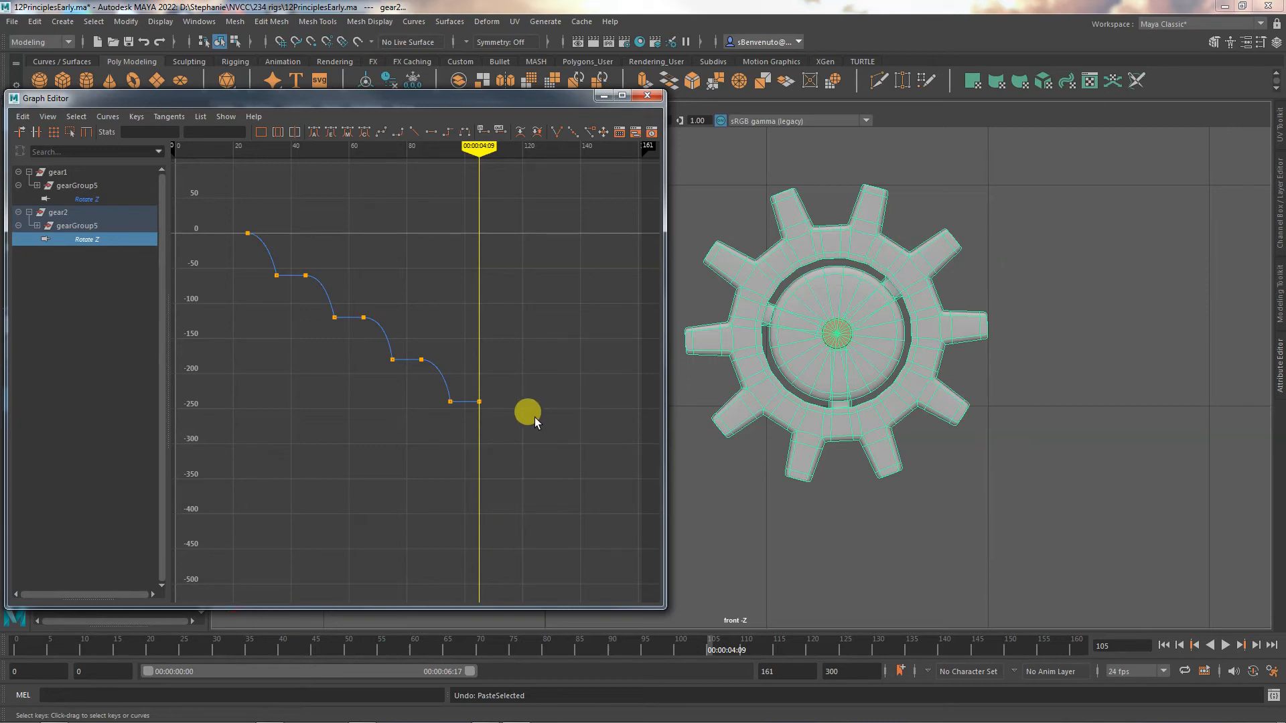
{"action": "left_click_drag", "start_coordinate": [224, 219], "coordinate": [493, 435]}
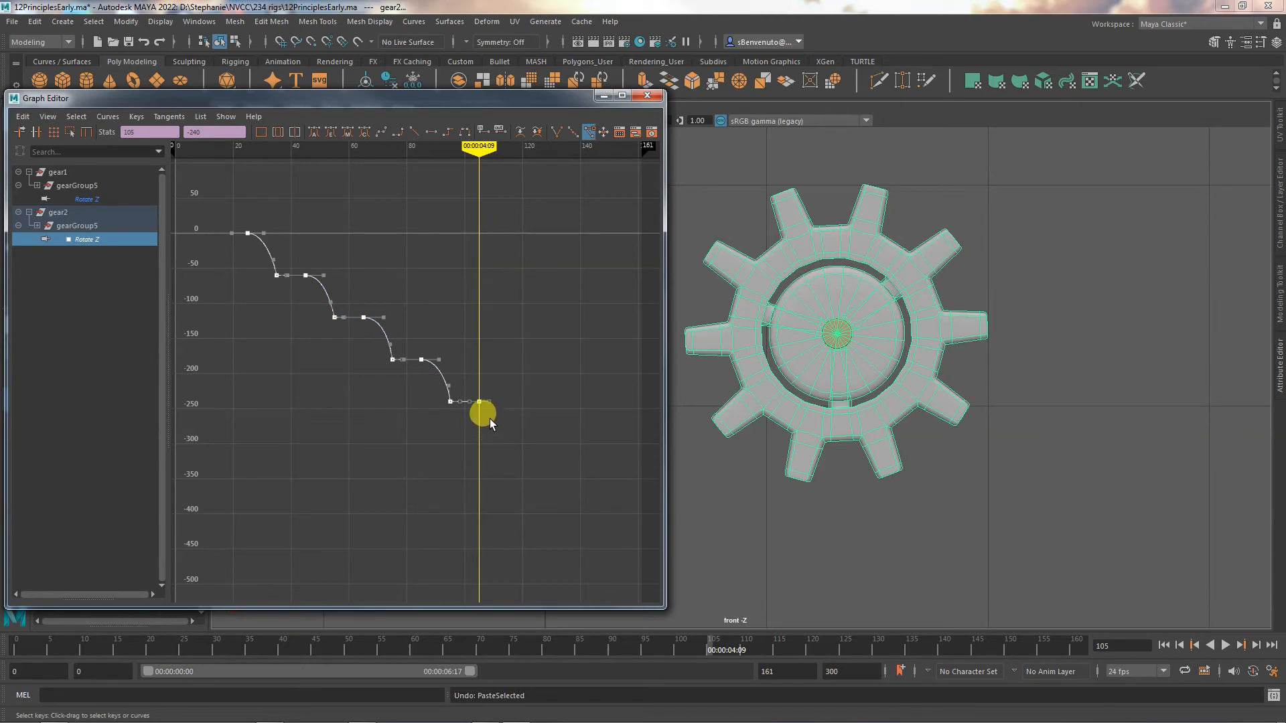
{"action": "key", "text": "ctrl+c"}
{"action": "left_click", "coordinate": [456, 422]}
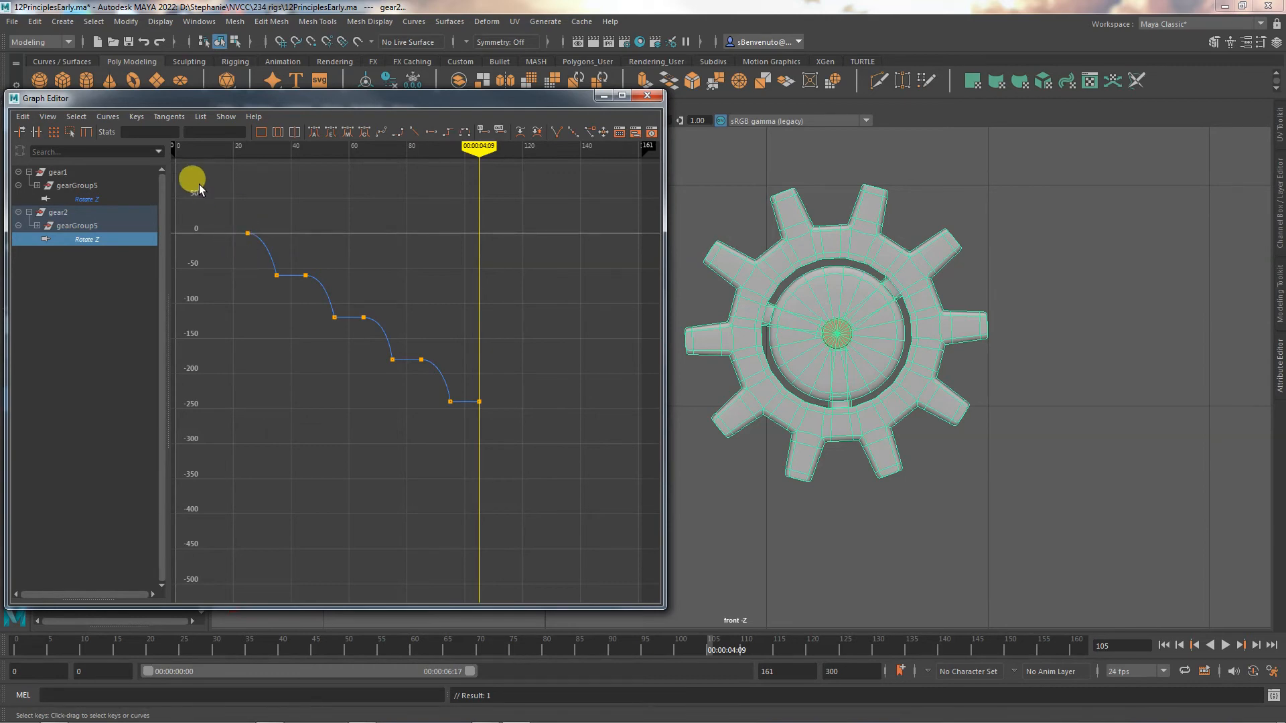
Step: Paste the keys at frame 105 and lower the pasted section about 240 so its first key meets the last step
{"action": "key", "text": "ctrl+v"}
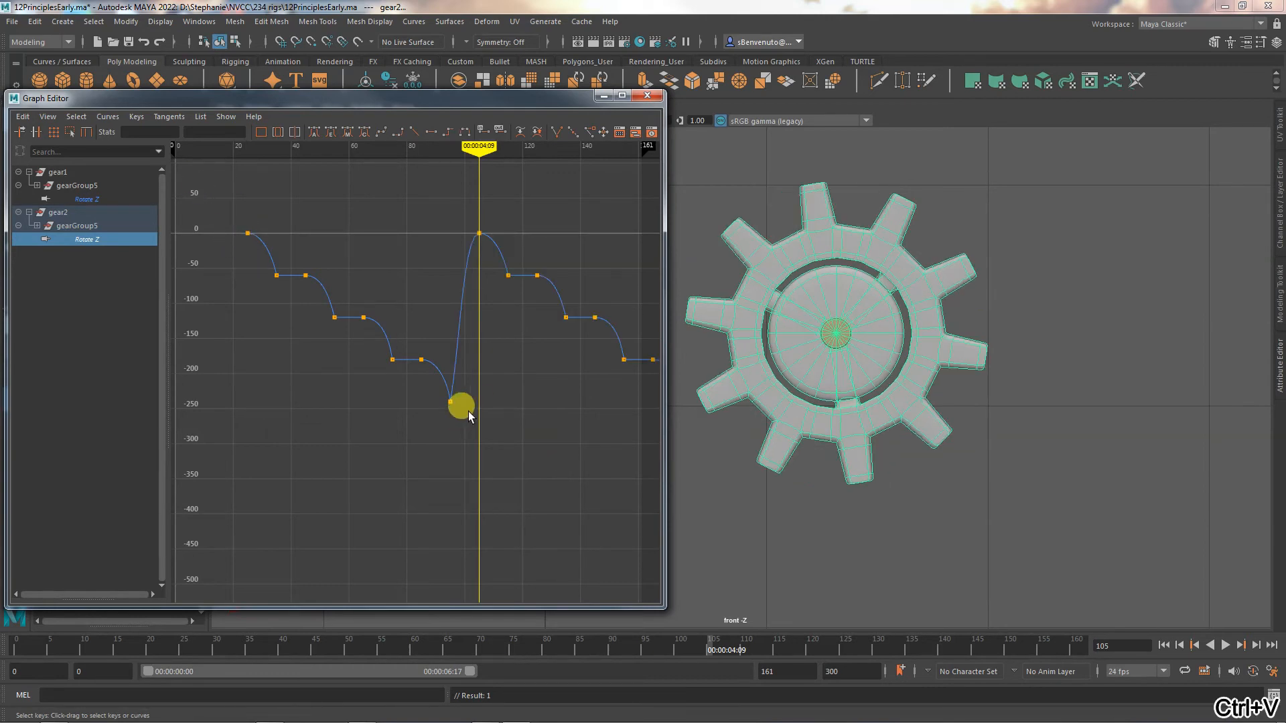
{"action": "middle_click_drag", "start_coordinate": [540, 344], "coordinate": [416, 330], "text": "alt"}
{"action": "left_click_drag", "start_coordinate": [354, 196], "coordinate": [624, 422]}
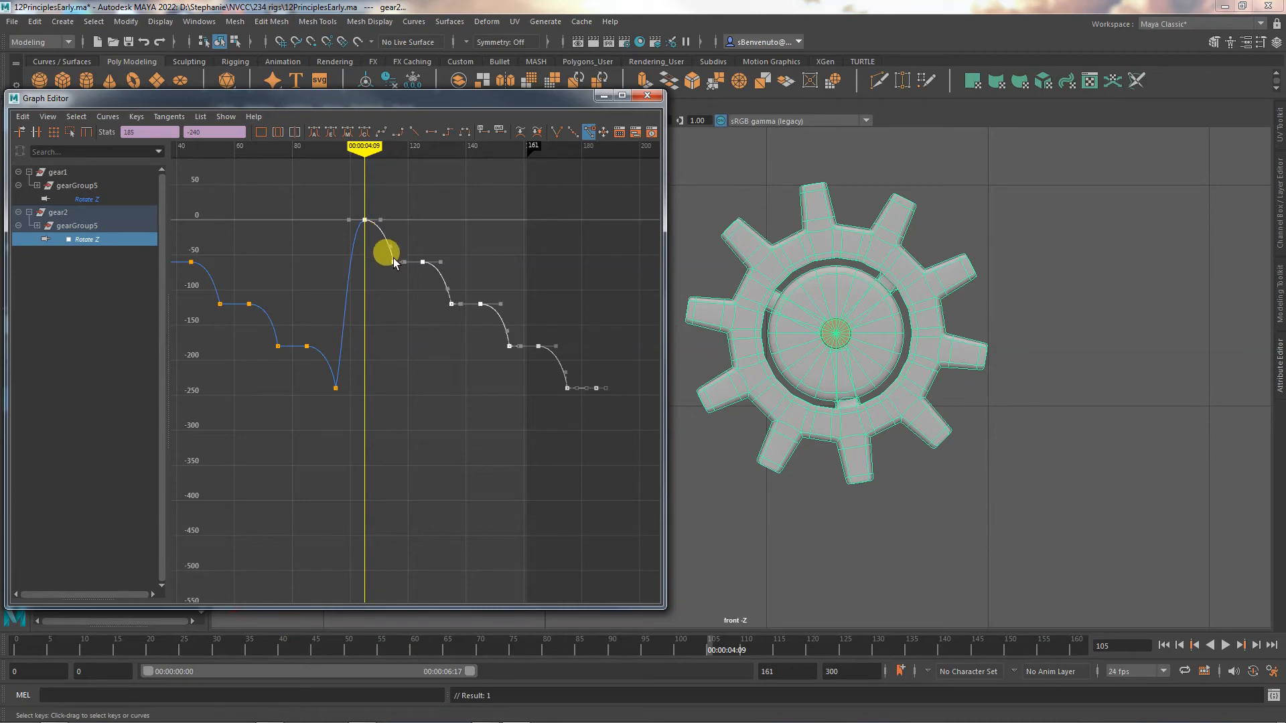
{"action": "left_click_drag", "start_coordinate": [394, 265], "coordinate": [404, 432]}
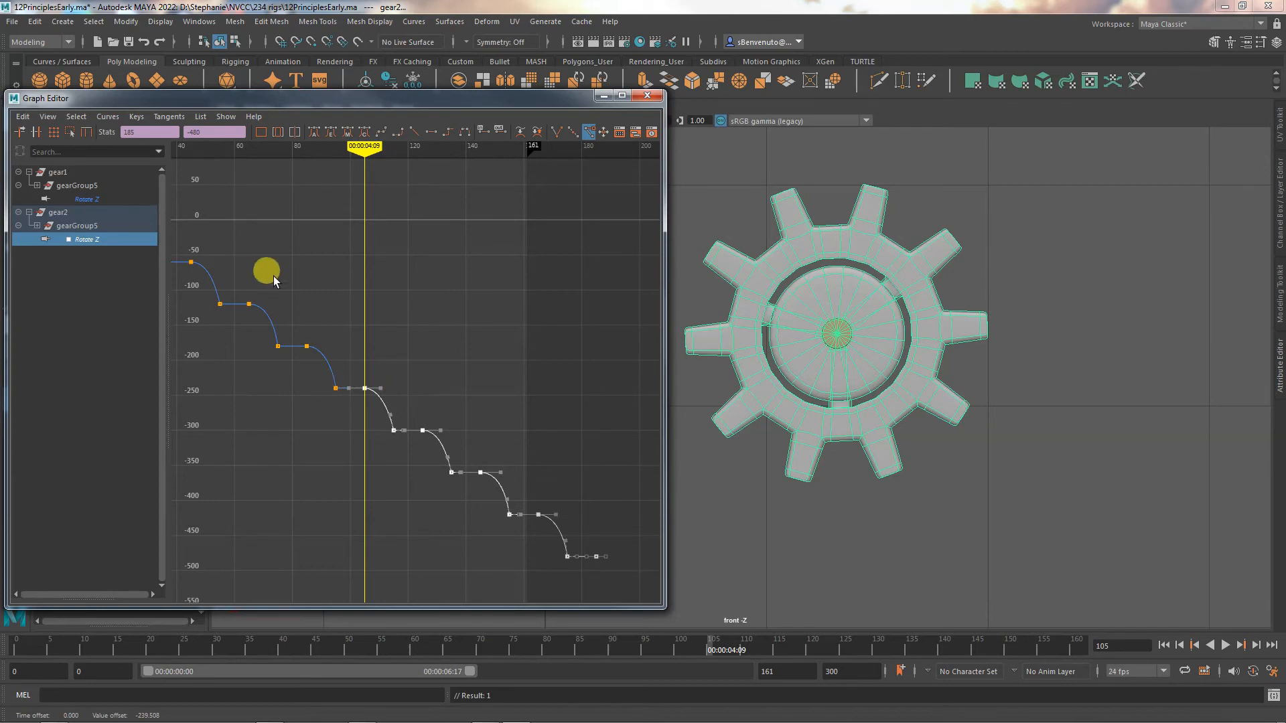
Step: Examine the curve's first key at frame 25 and the joining key at frame 105, including its tangent
{"action": "middle_click_drag", "start_coordinate": [264, 373], "coordinate": [343, 391], "text": "alt"}
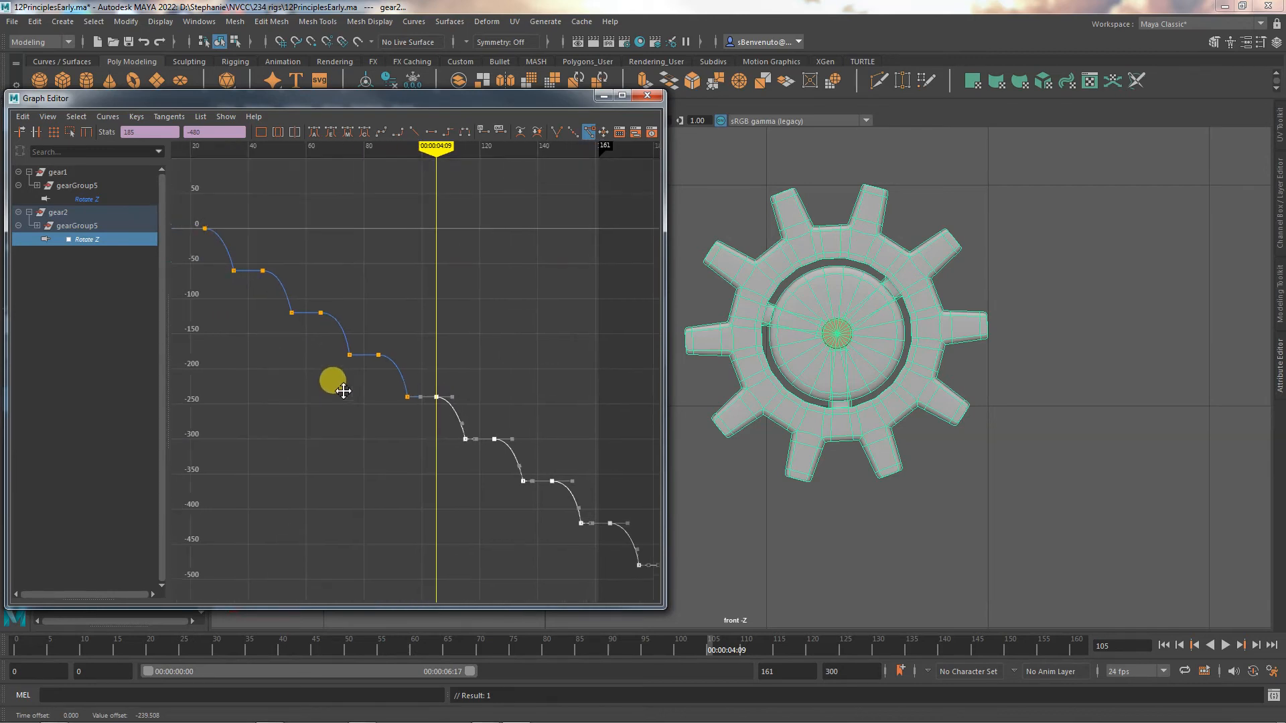
{"action": "left_click", "coordinate": [205, 228]}
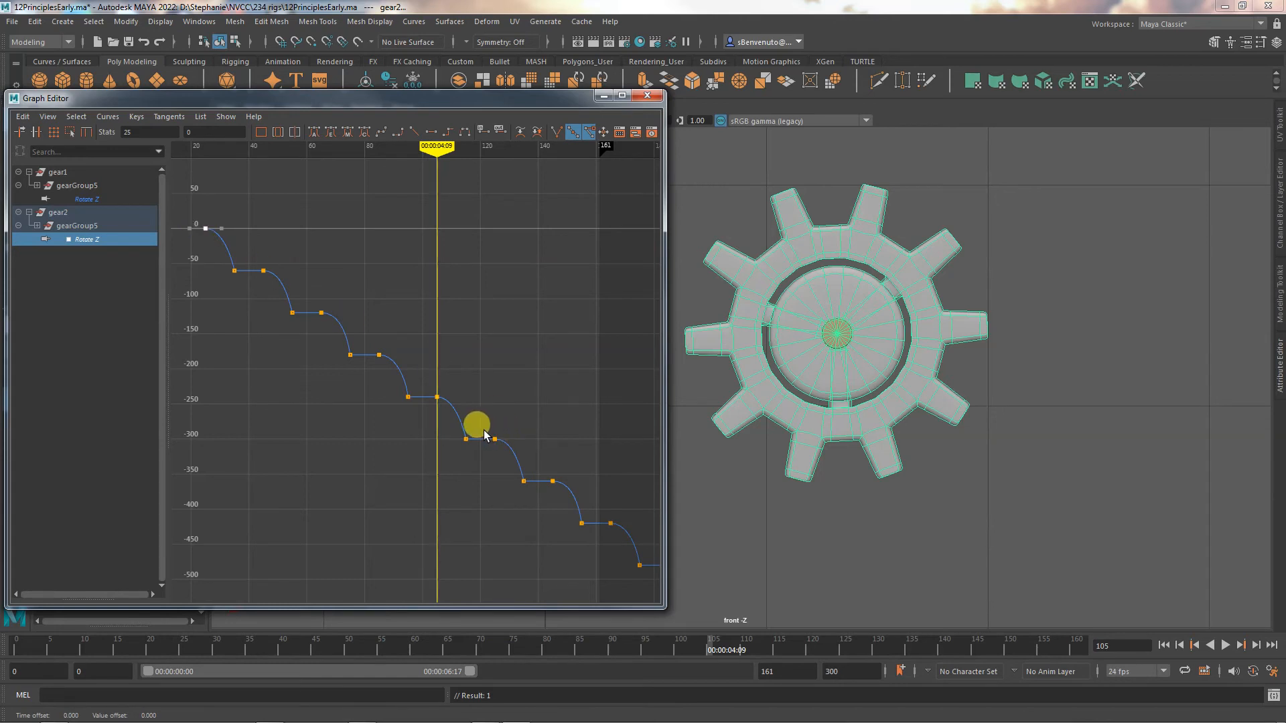
{"action": "left_click", "coordinate": [436, 398]}
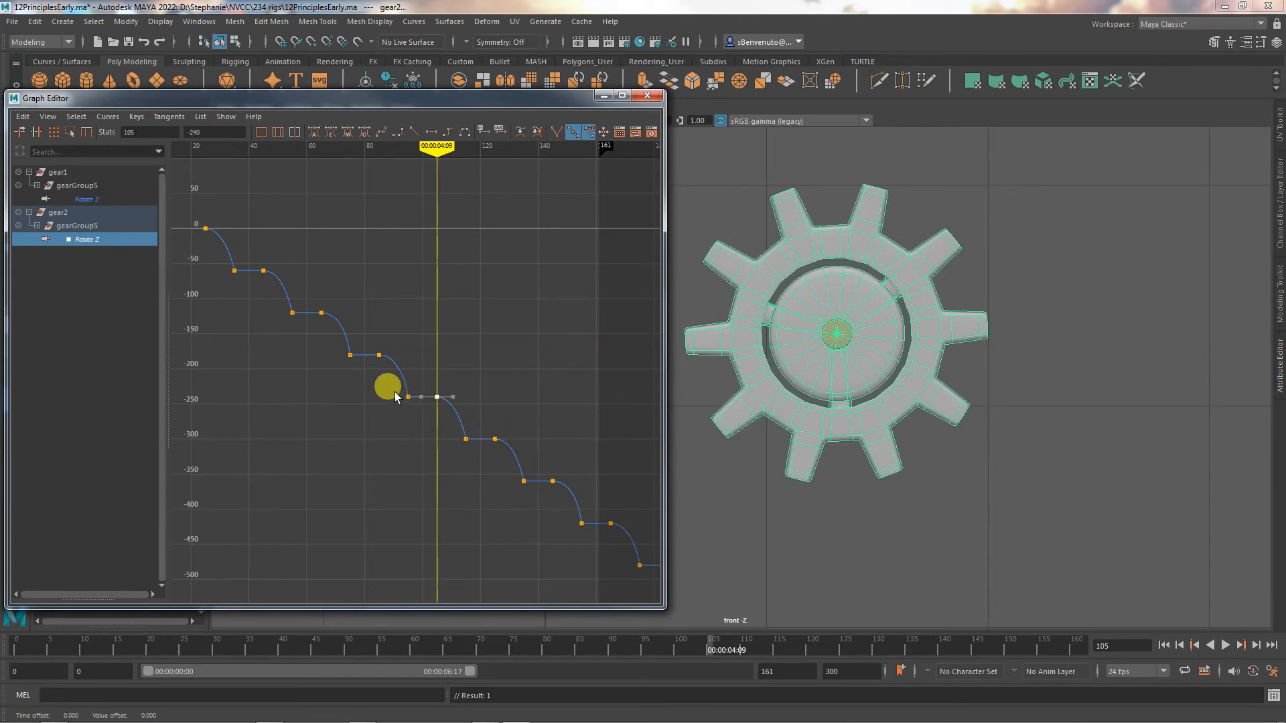
{"action": "left_click", "coordinate": [421, 398]}
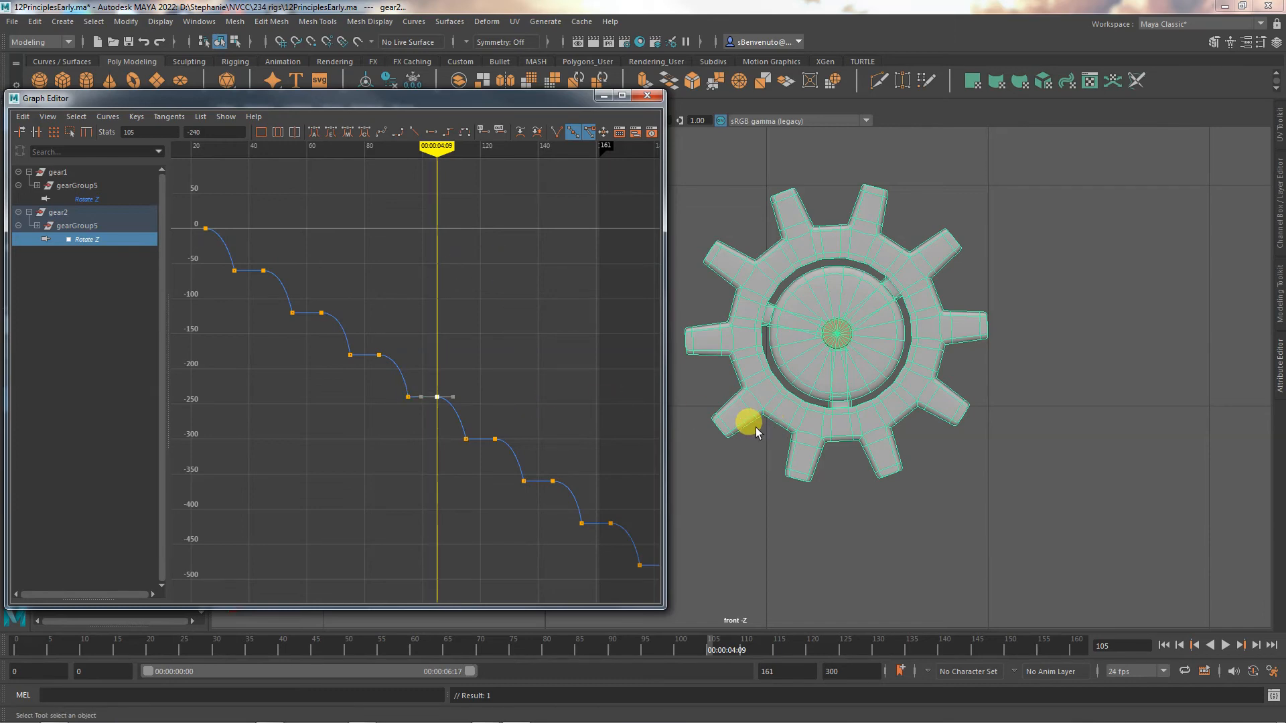
{"action": "left_click_drag", "start_coordinate": [358, 95], "coordinate": [398, 187]}
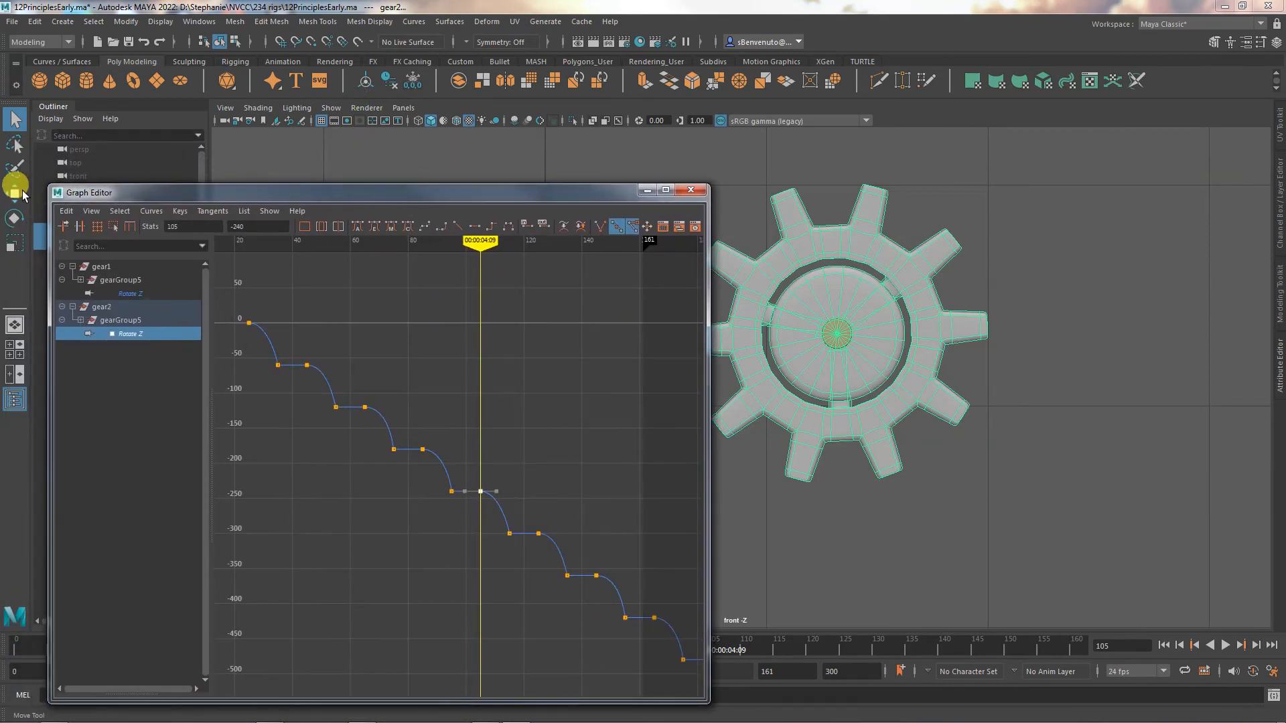
{"action": "left_click_drag", "start_coordinate": [261, 192], "coordinate": [219, 110]}
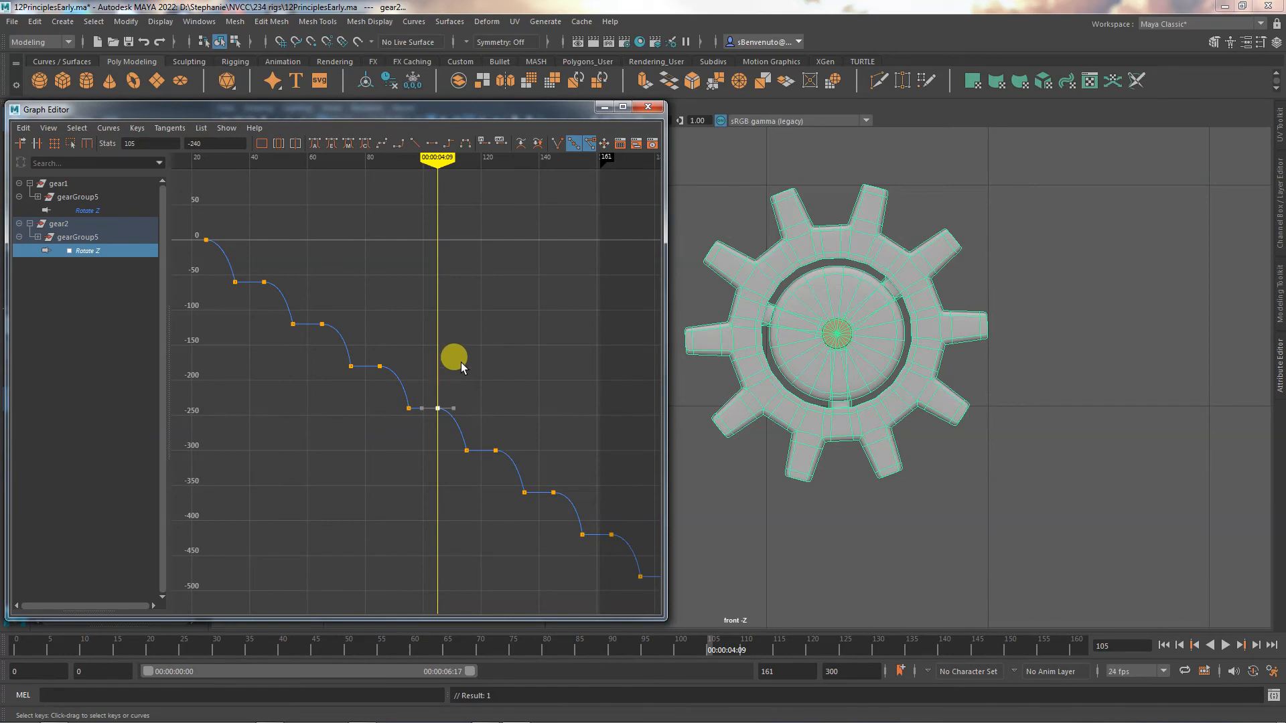
Step: Extend the playback range to end at frame 189 and play the gear animation briefly from the start
{"action": "scroll", "coordinate": [500, 359], "scroll_direction": "down", "scroll_amount": 3}
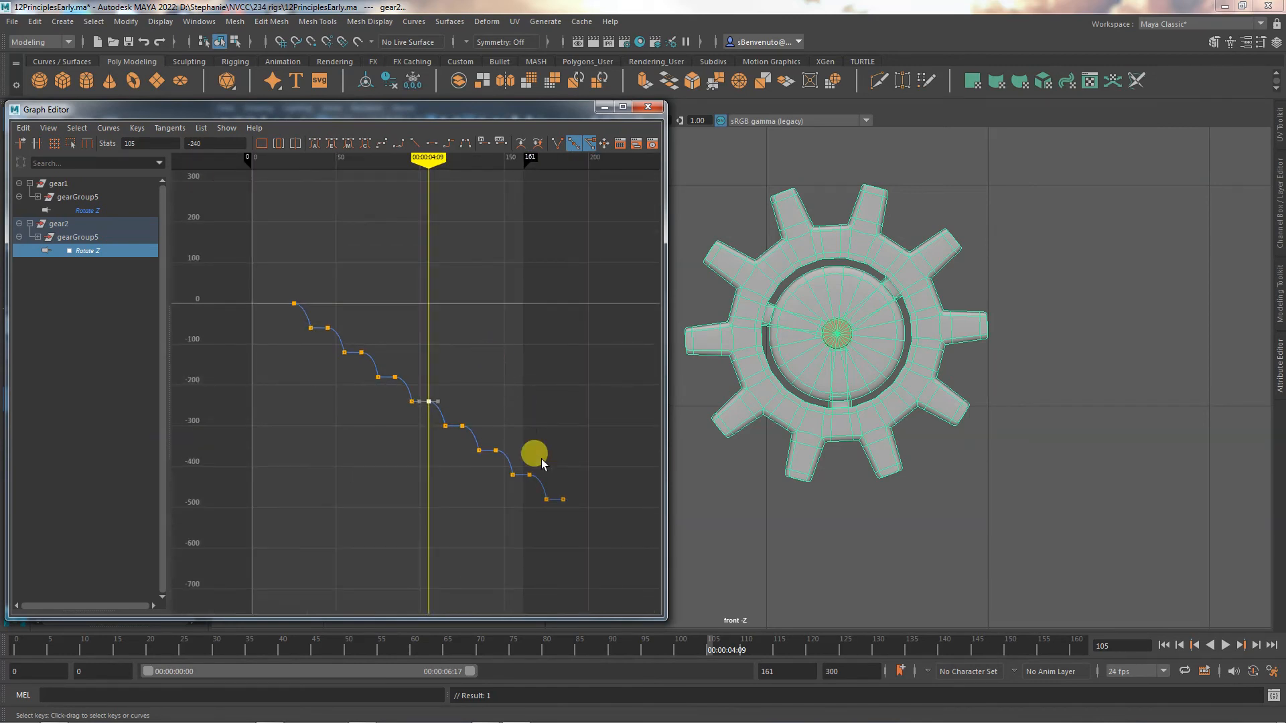
{"action": "left_click_drag", "start_coordinate": [471, 671], "coordinate": [525, 672]}
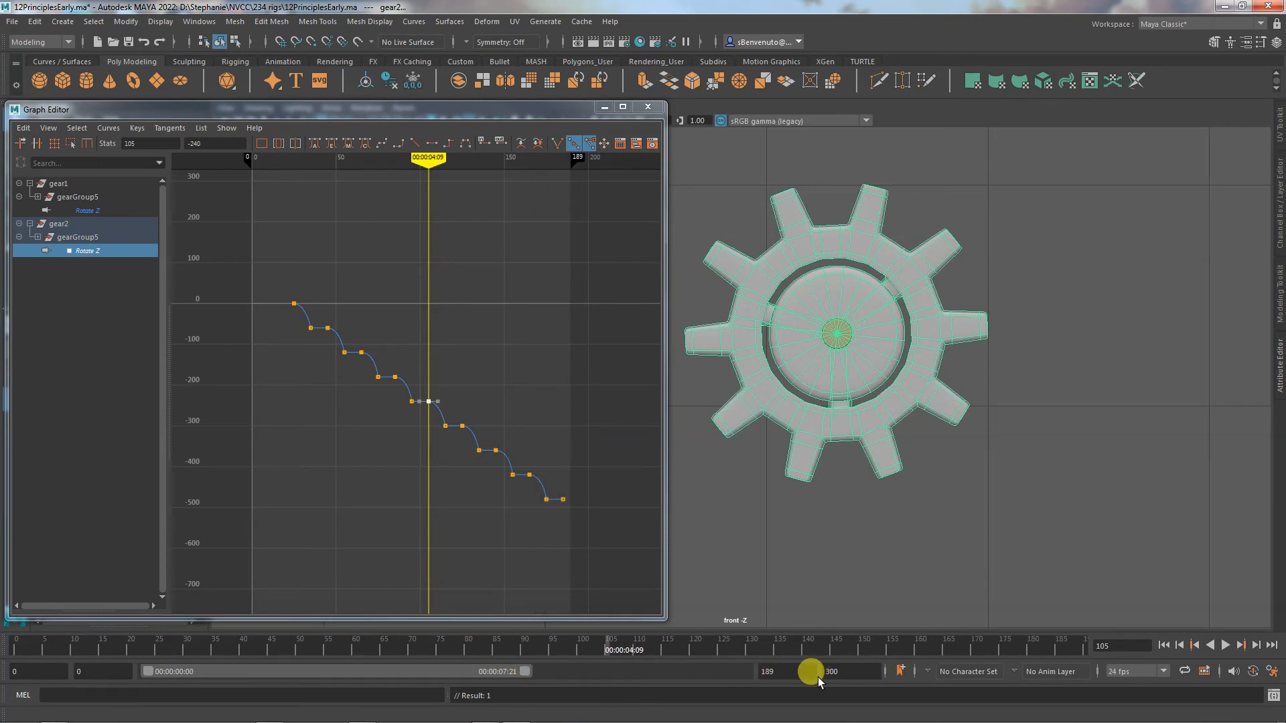
{"action": "left_click", "coordinate": [1163, 645]}
{"action": "left_click", "coordinate": [1223, 647]}
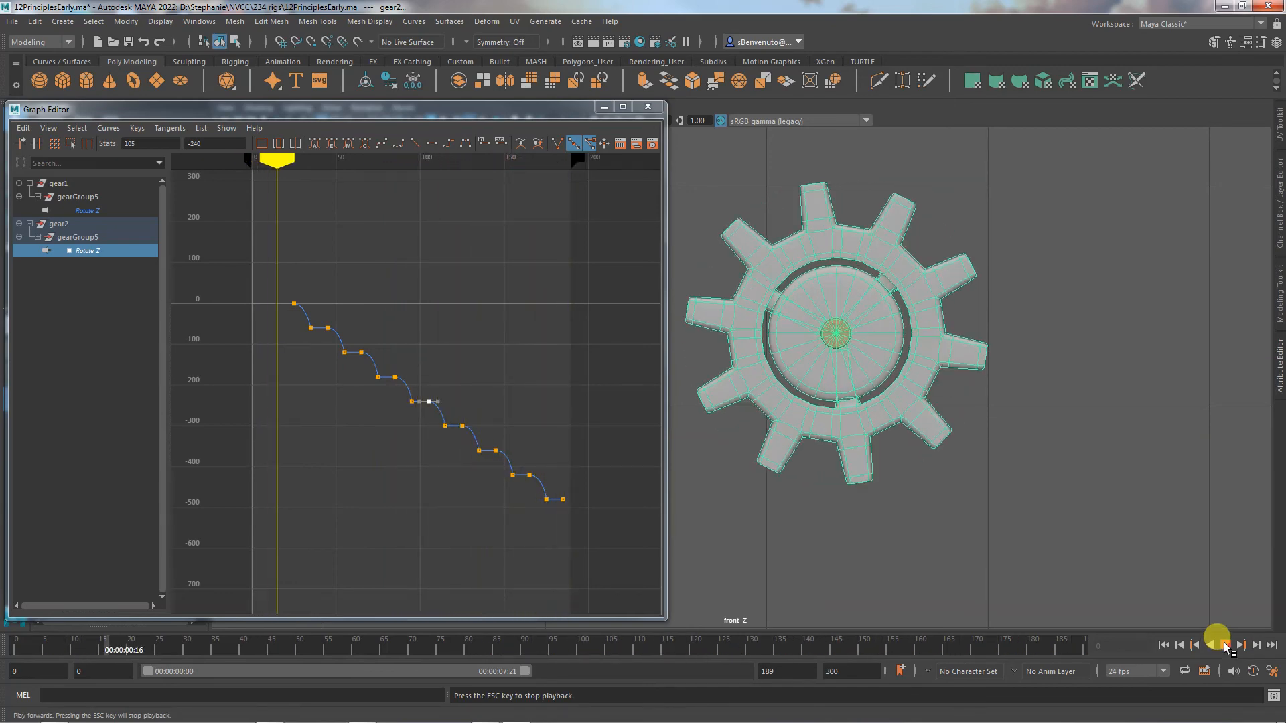
{"action": "left_click", "coordinate": [1224, 645]}
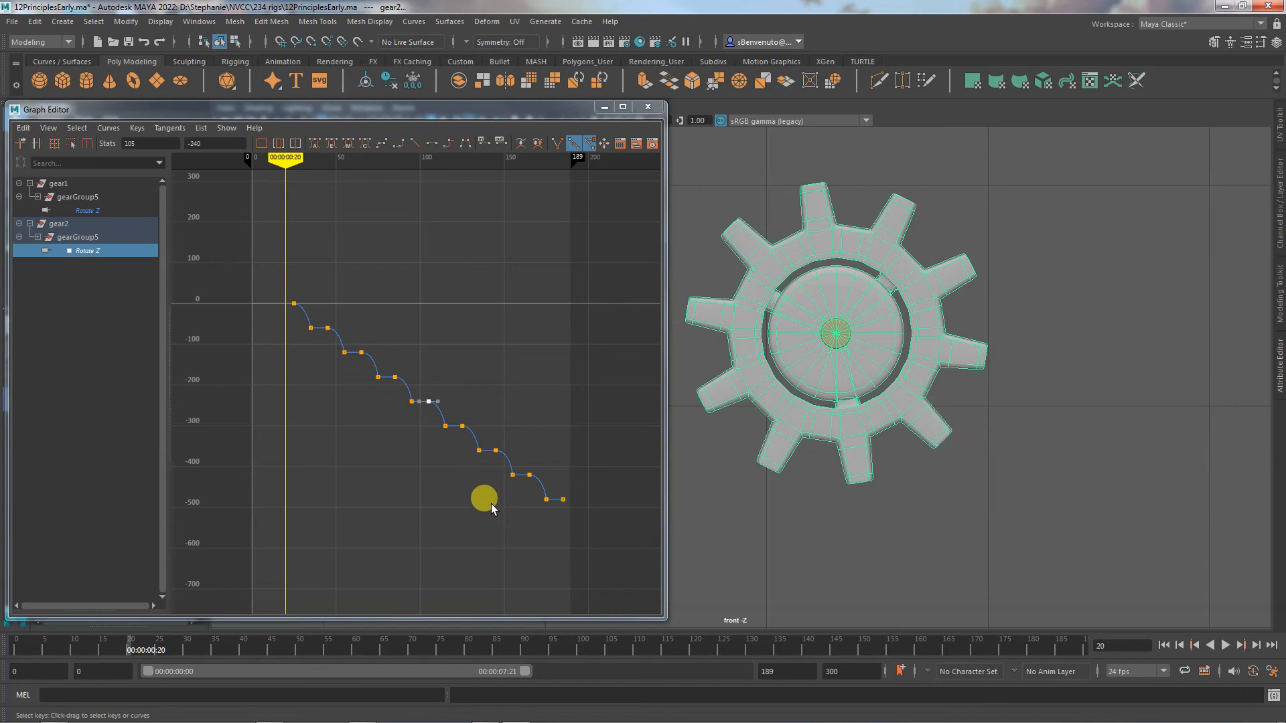
Step: Open the Graph Editor's Paste Keys options, compare the Merge and Insert paste method diagrams, and close them without pasting
{"action": "left_click", "coordinate": [22, 128]}
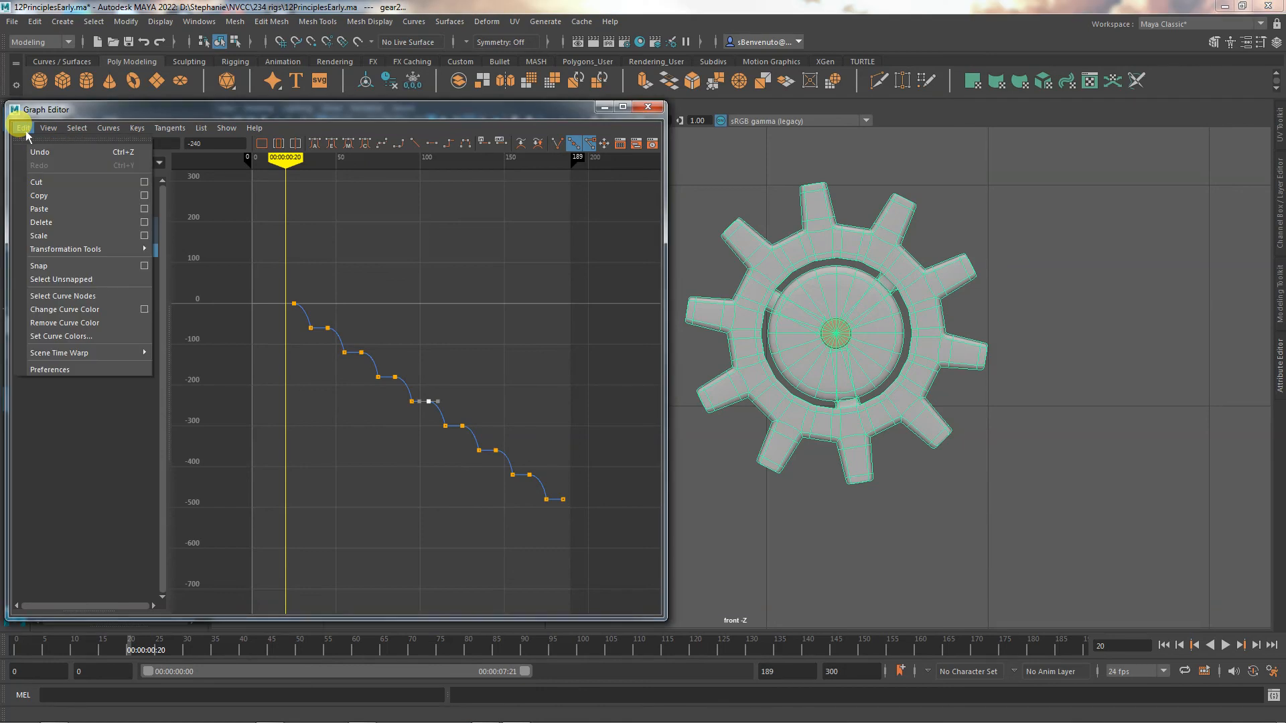
{"action": "left_click", "coordinate": [144, 209]}
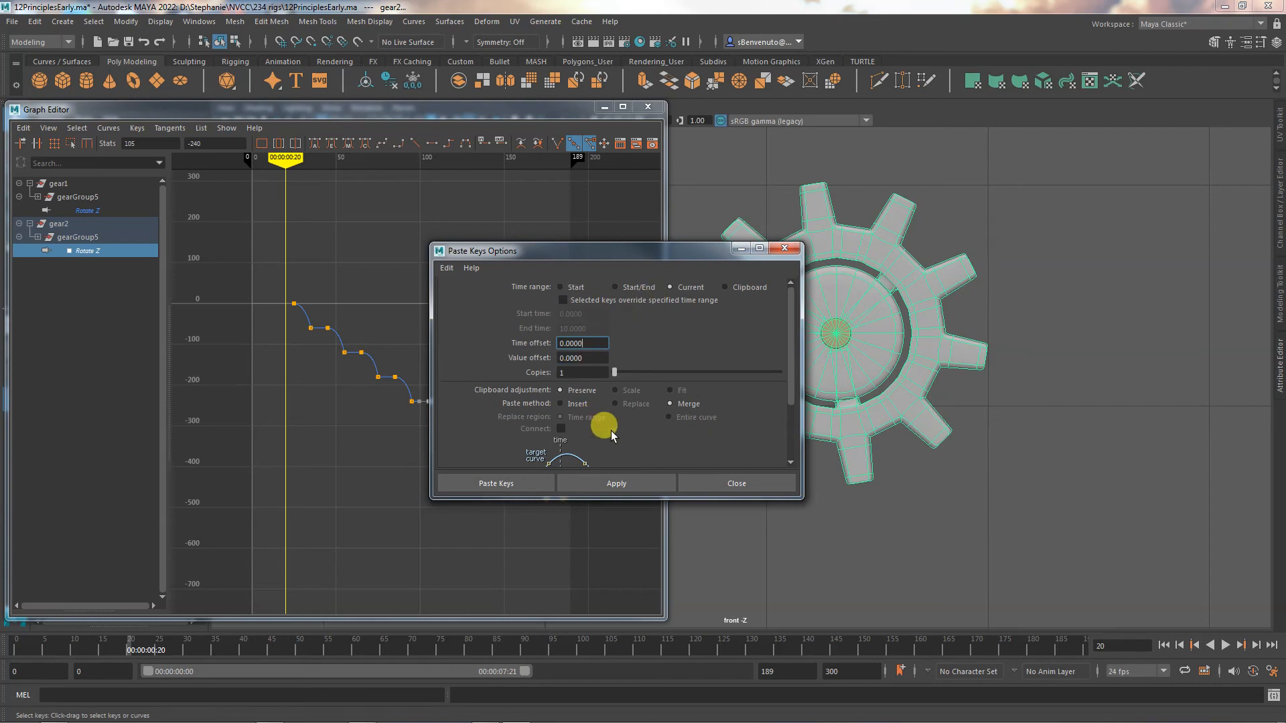
{"action": "scroll", "coordinate": [611, 431], "scroll_direction": "down", "scroll_amount": 2}
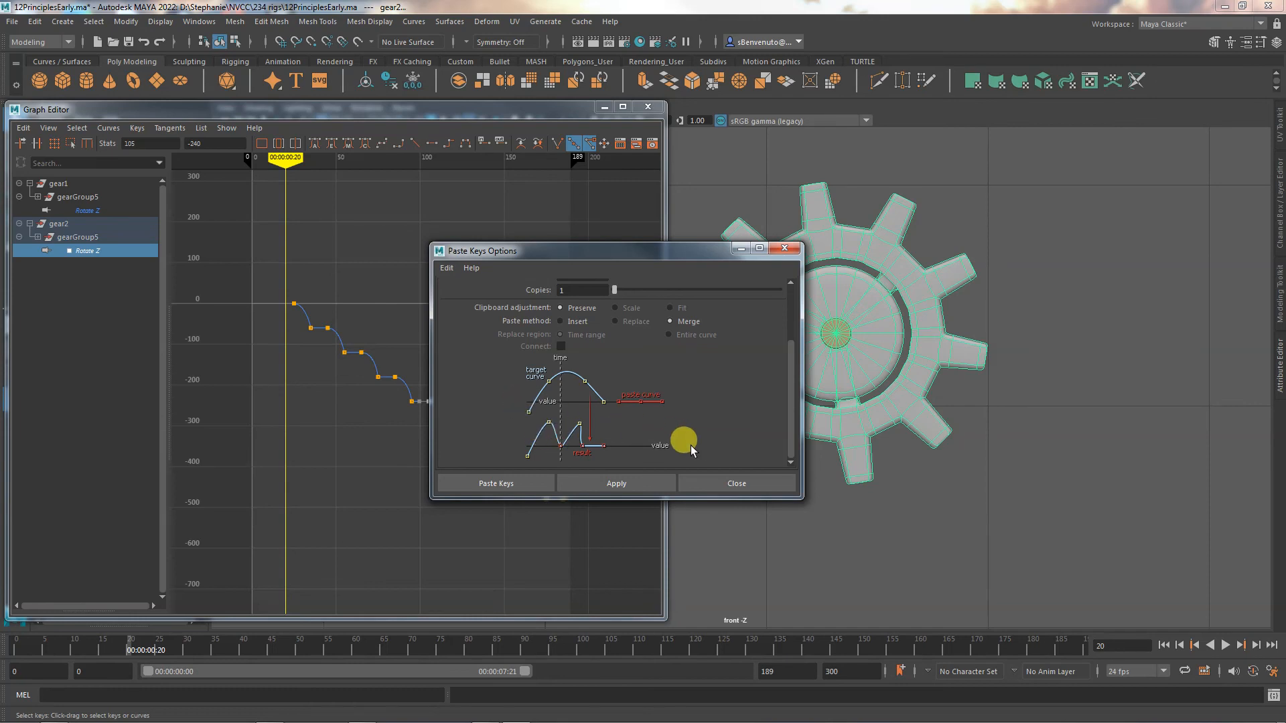
{"action": "left_click", "coordinate": [572, 320]}
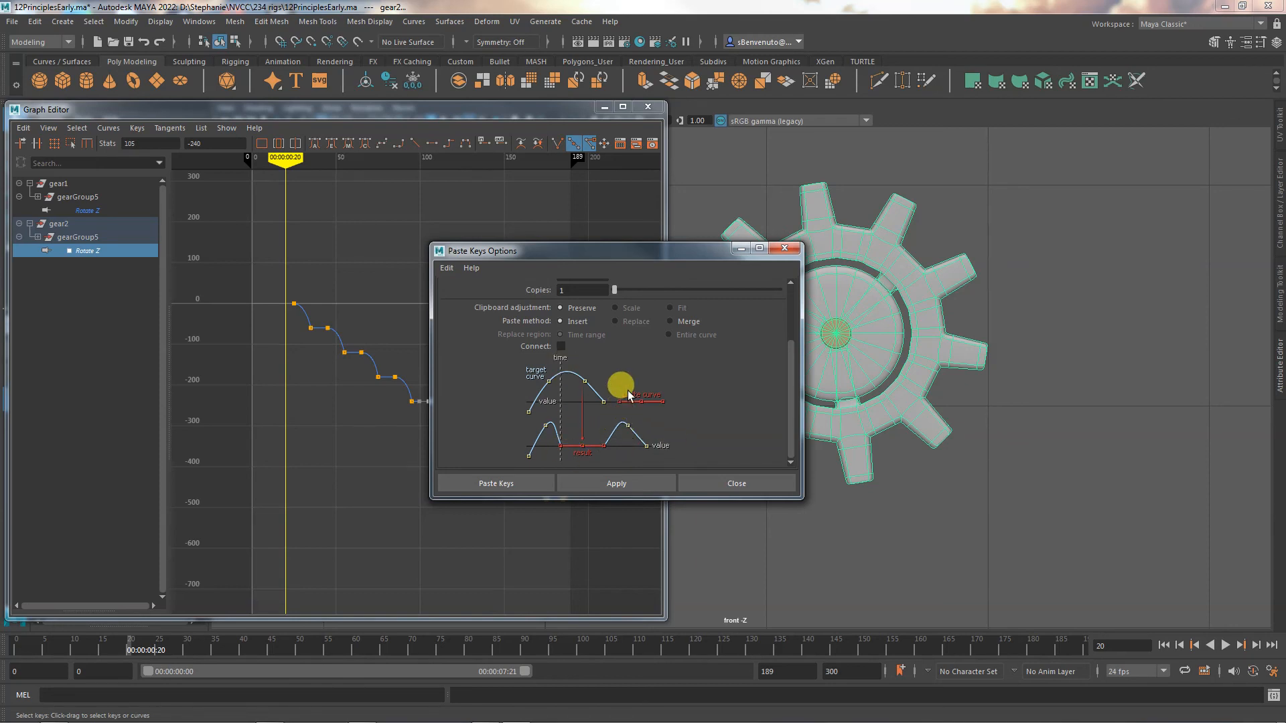
{"action": "scroll", "coordinate": [628, 395], "scroll_direction": "up", "scroll_amount": 3}
{"action": "left_click", "coordinate": [726, 481]}
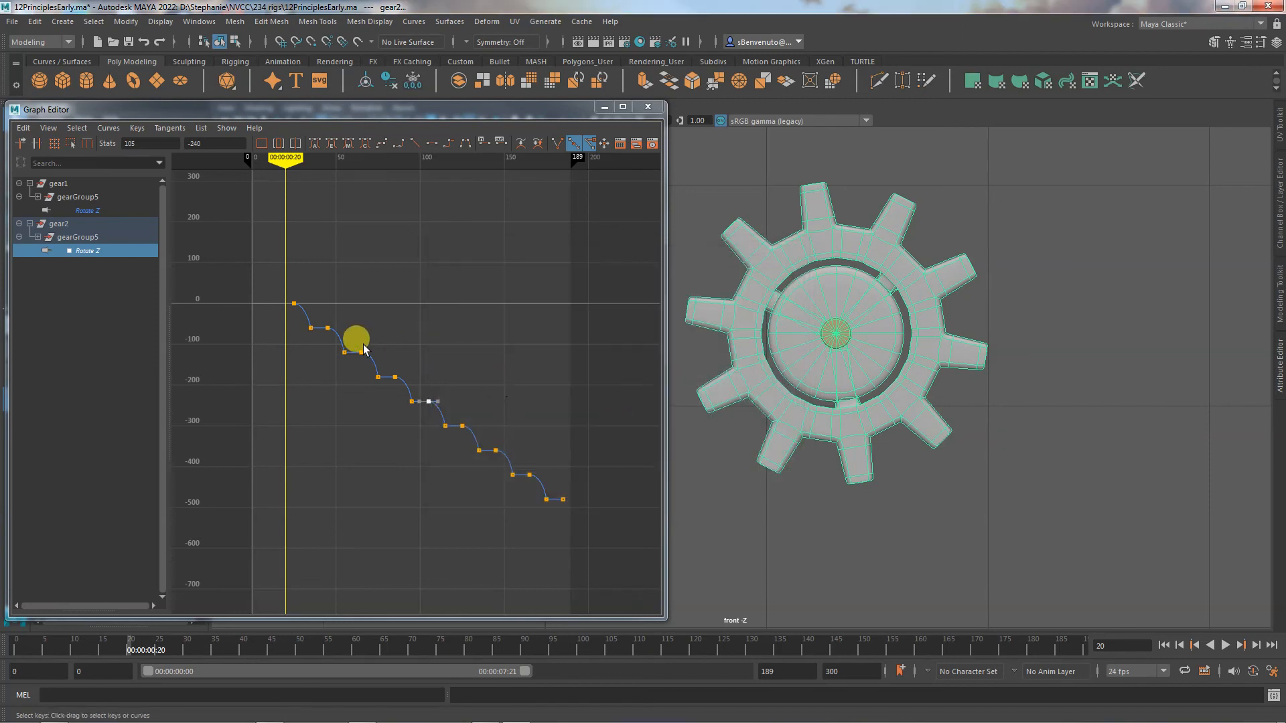